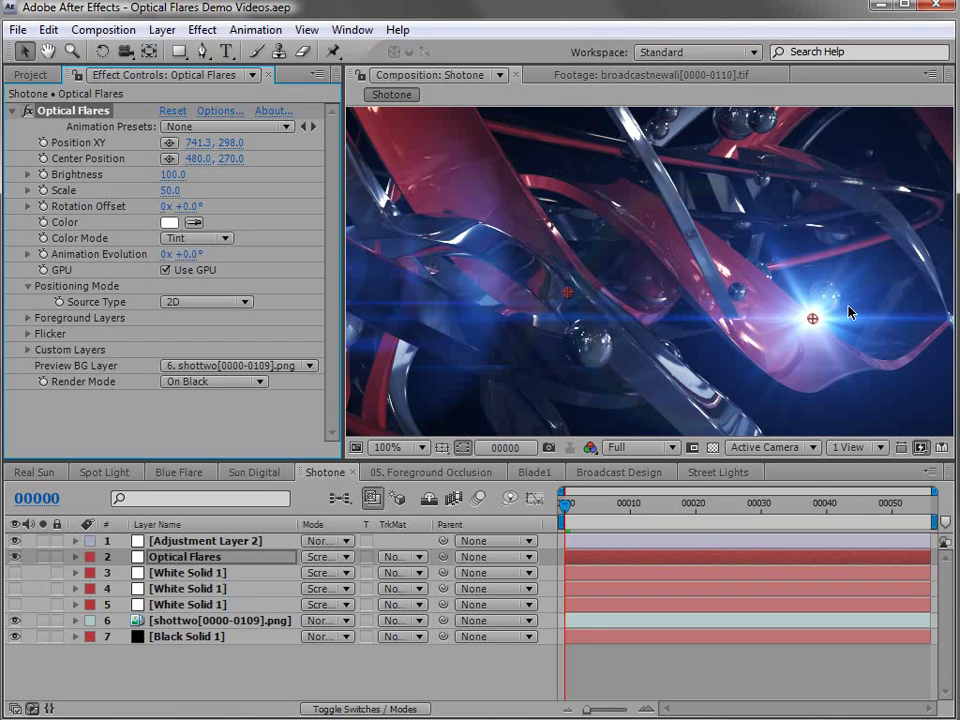
Step: Raise the Optical Flares flare centre in the Composition viewer to 746.3, 195.0
left_click_drag(820, 325, 823, 226)
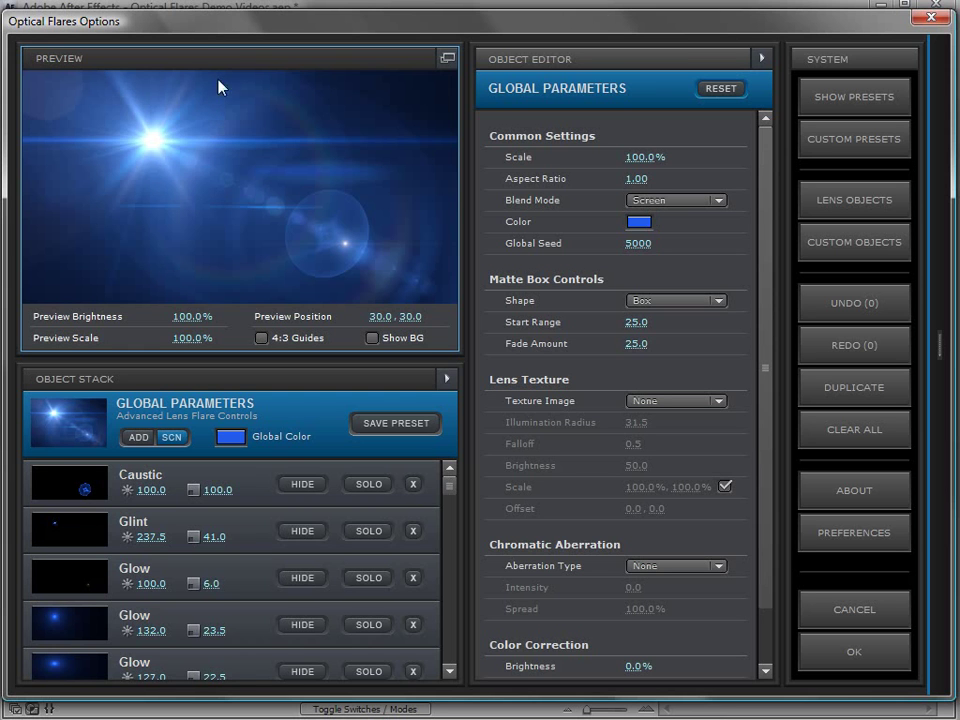
Step: Move the preview flare to the lower right (77.4, 75.1), briefly toggling the 4:3 guides
left_click_drag(148, 140, 361, 253)
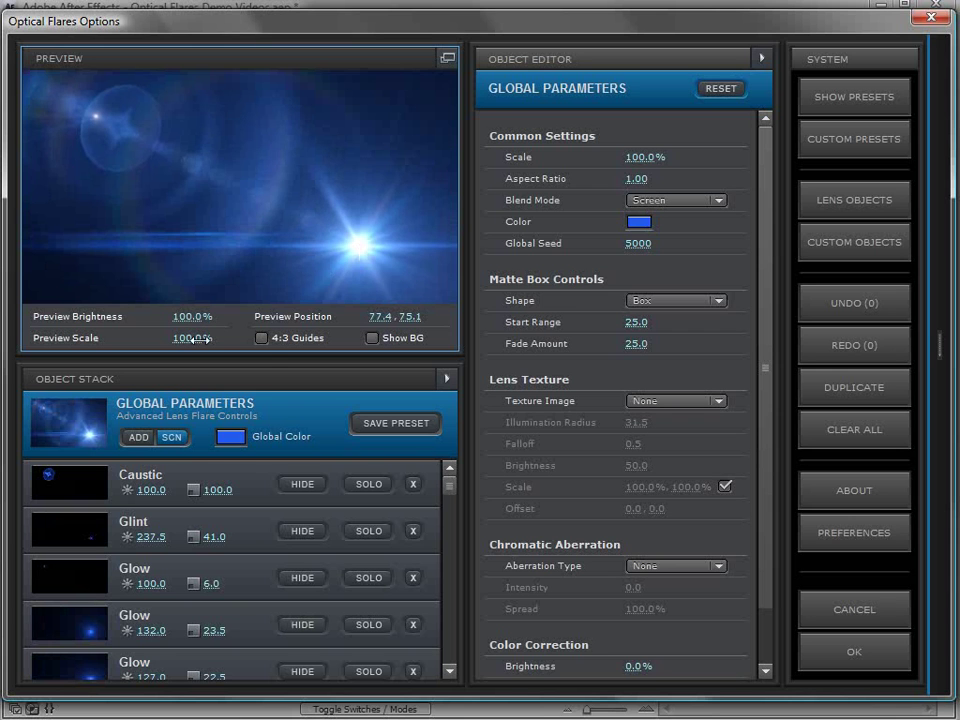
left_click(261, 339)
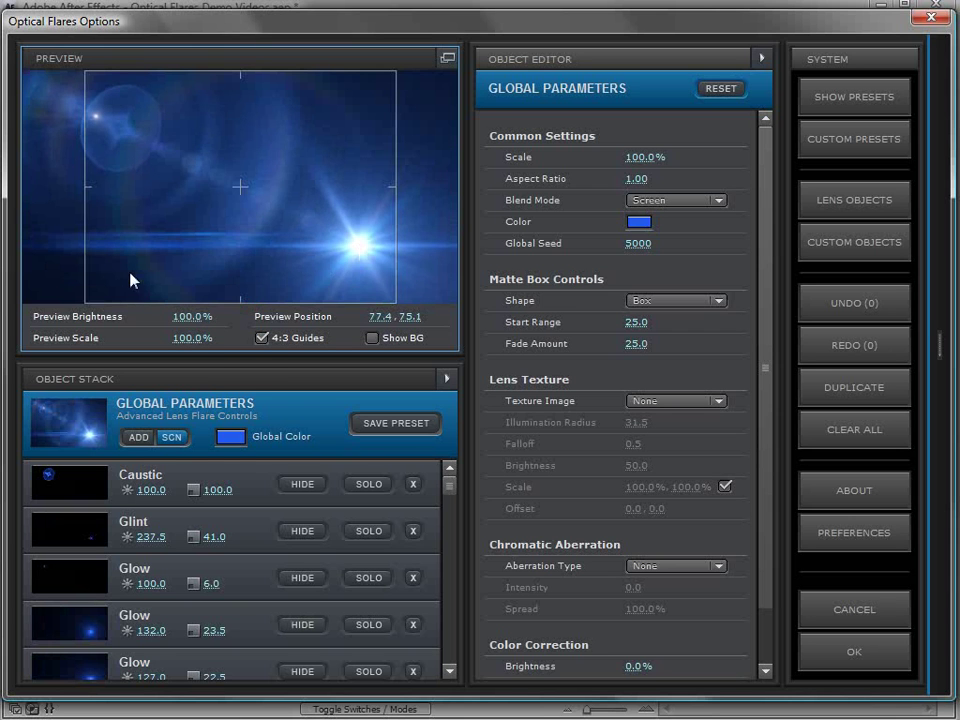
left_click(261, 339)
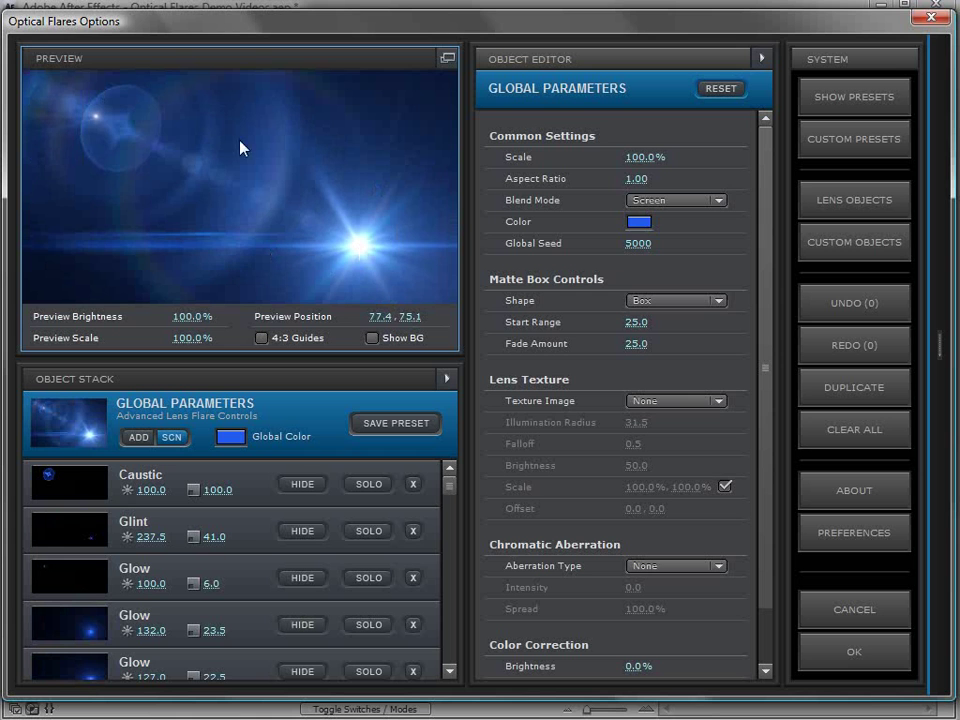
Step: Pop the Optical Flares preview out into a floating window, then reposition and resize it
left_click(447, 58)
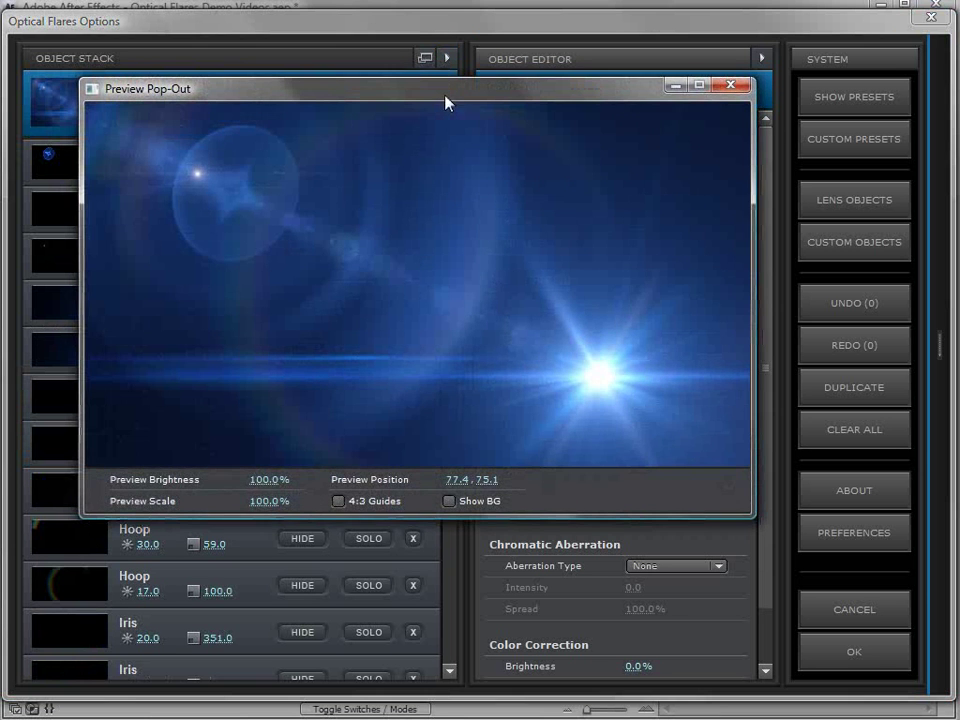
left_click_drag(324, 99, 342, 162)
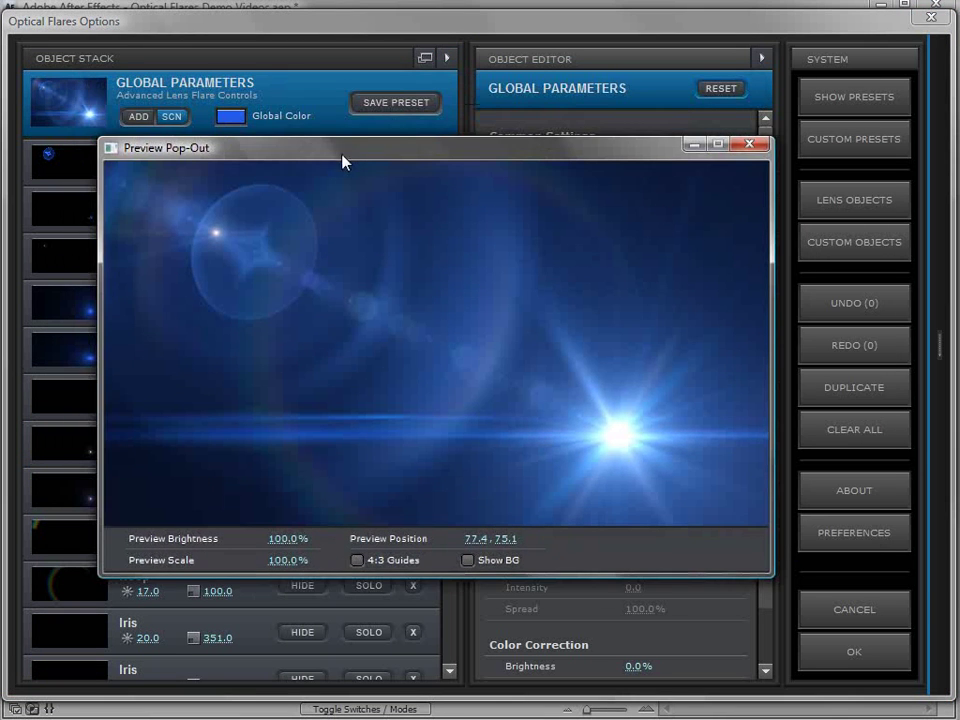
left_click_drag(175, 148, 959, 93)
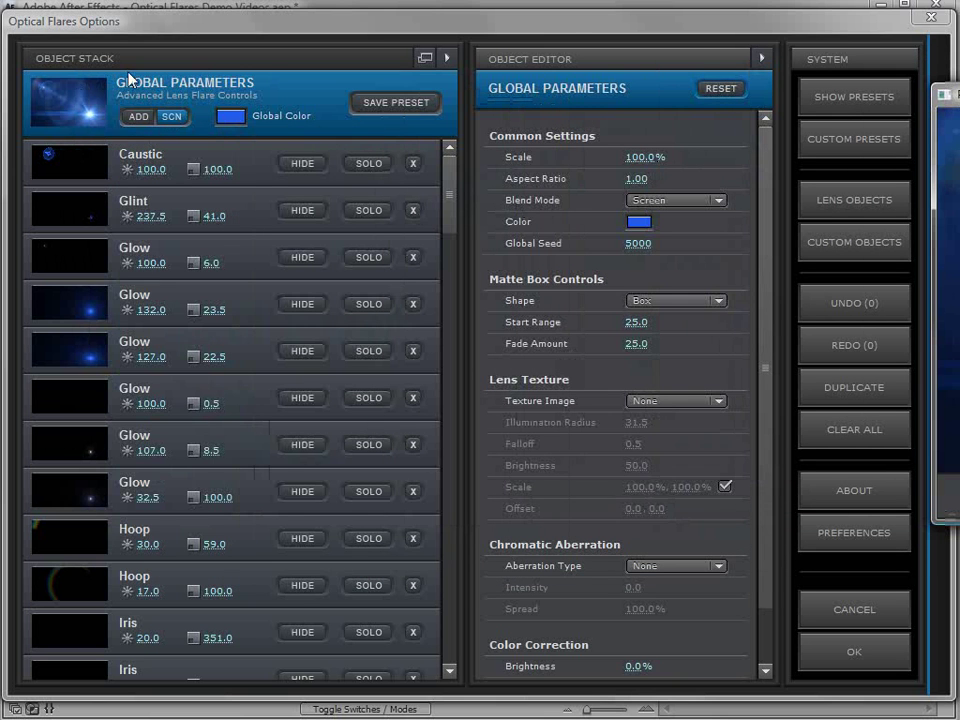
left_click_drag(938, 94, 144, 76)
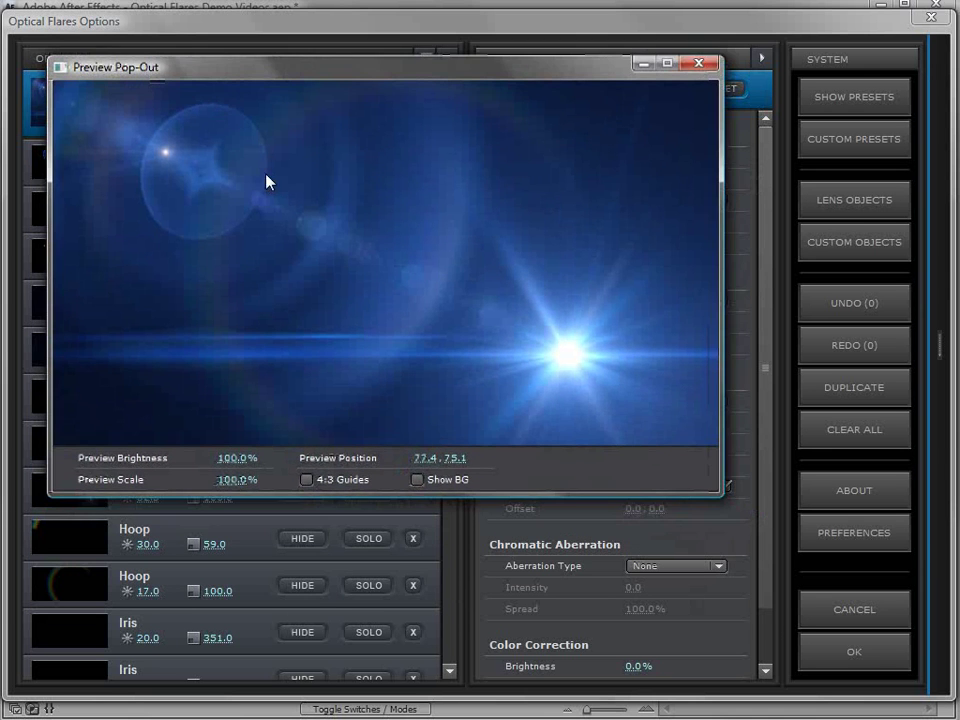
left_click_drag(722, 493, 855, 618)
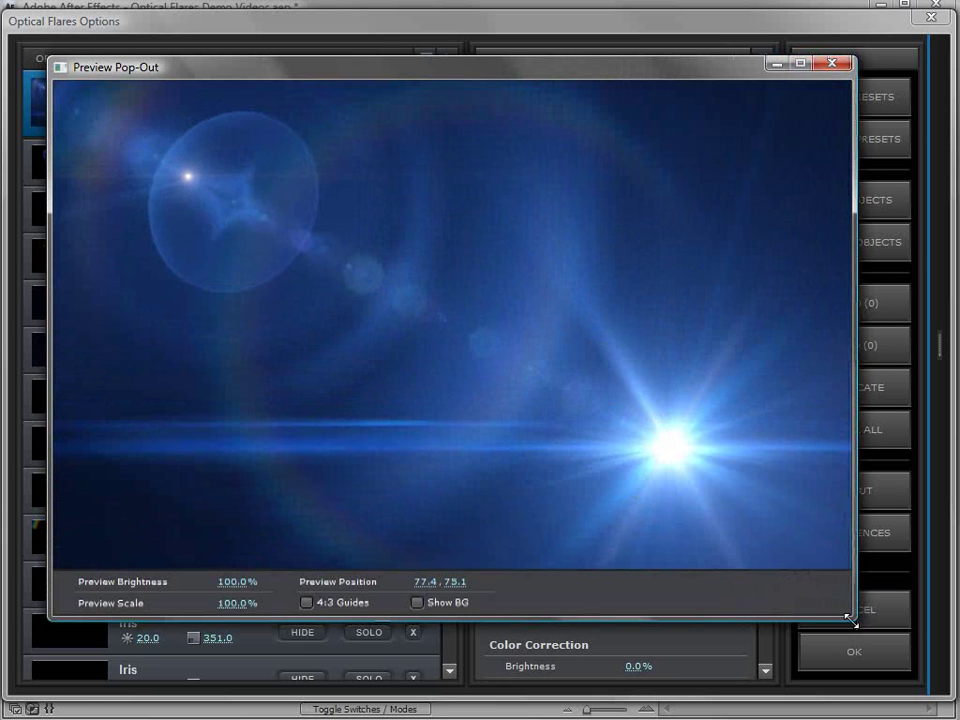
left_click_drag(855, 618, 672, 489)
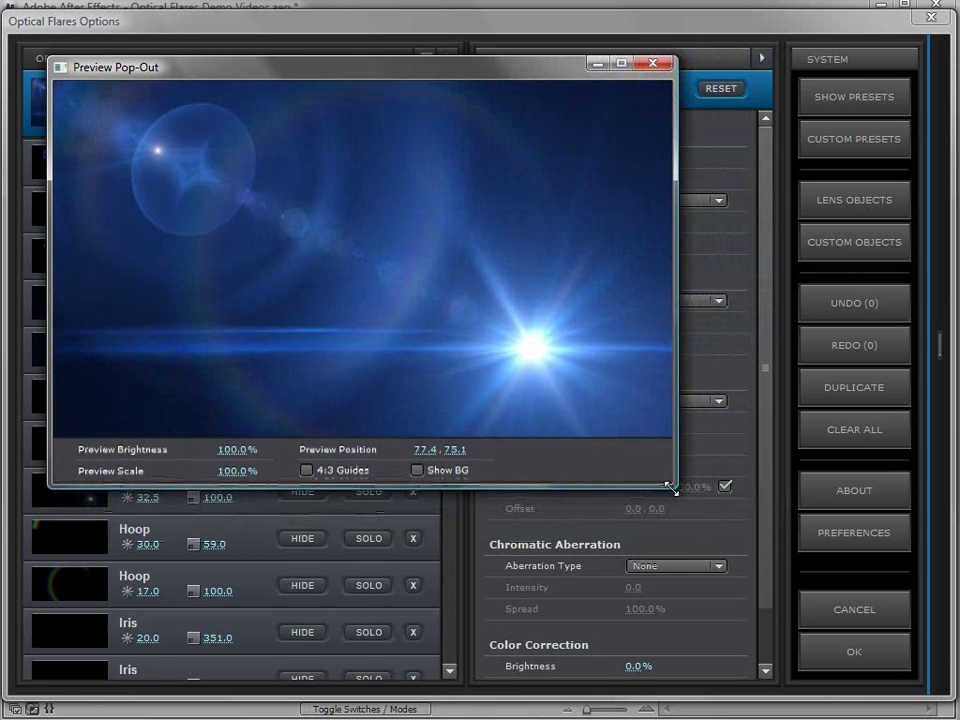
Step: Show the background scene, place the flare upper right at 73.3, 31.1, and dock the preview
left_click(416, 470)
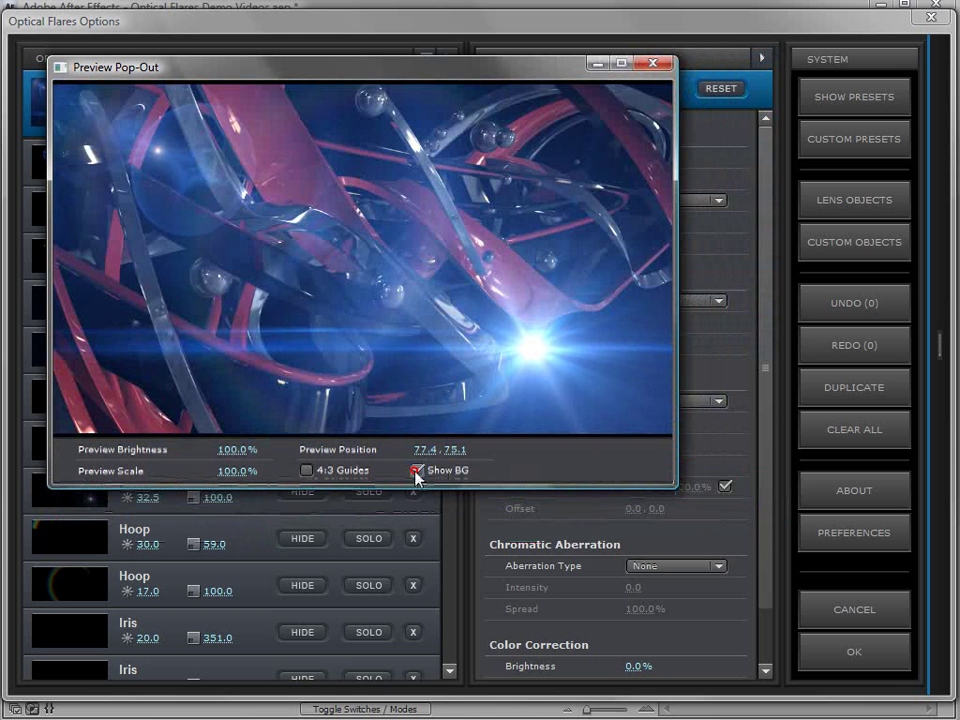
left_click_drag(510, 345, 728, 330)
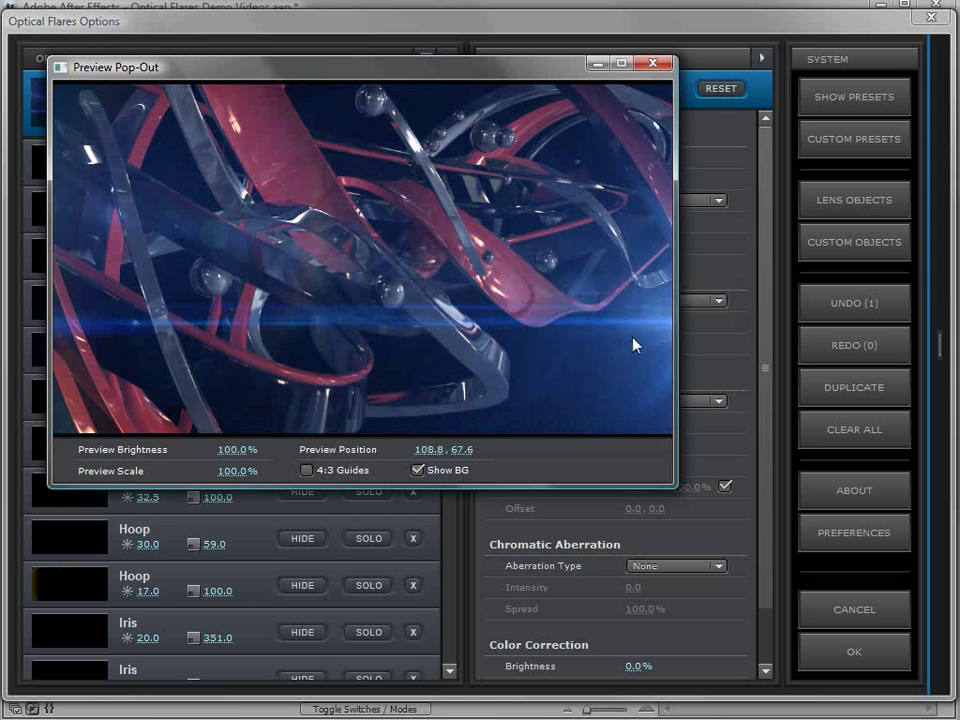
left_click(417, 470)
left_click(422, 375)
left_click_drag(514, 289, 508, 196)
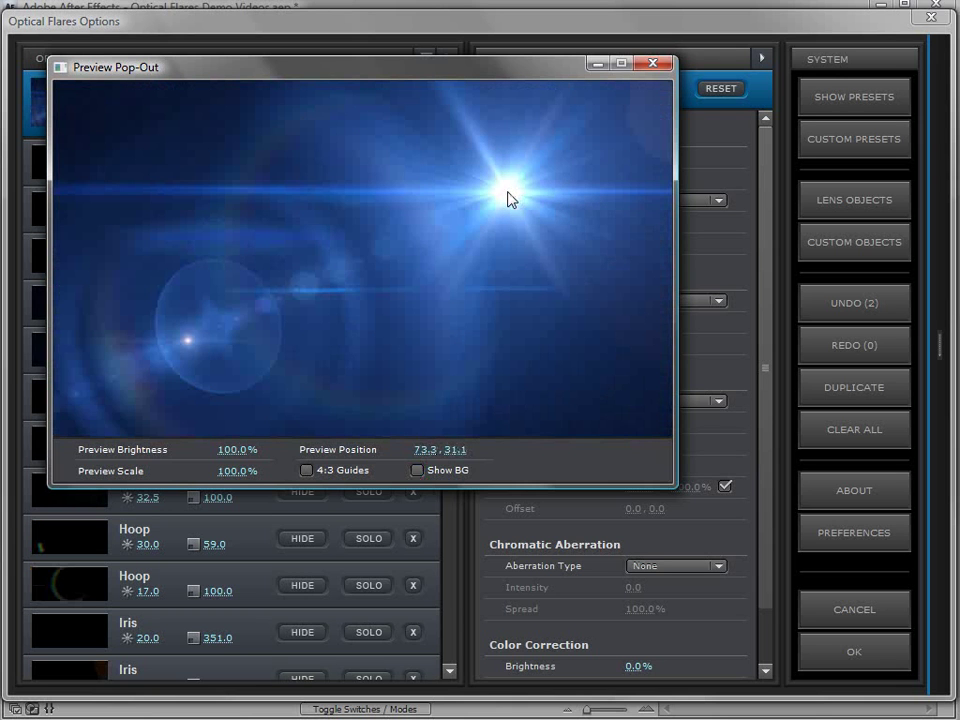
left_click(416, 470)
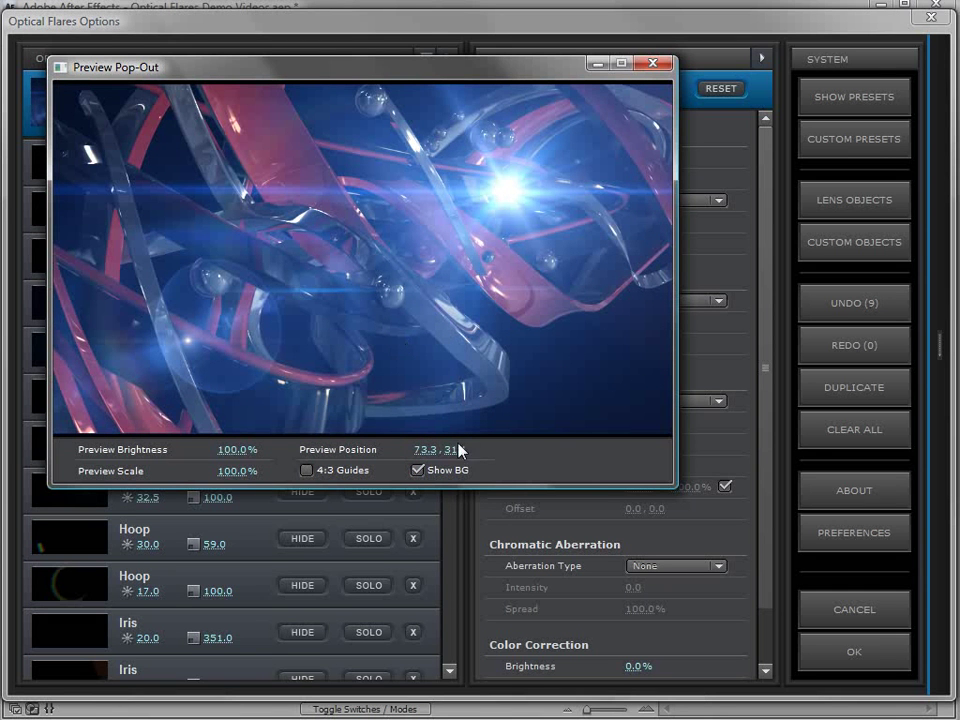
left_click(655, 64)
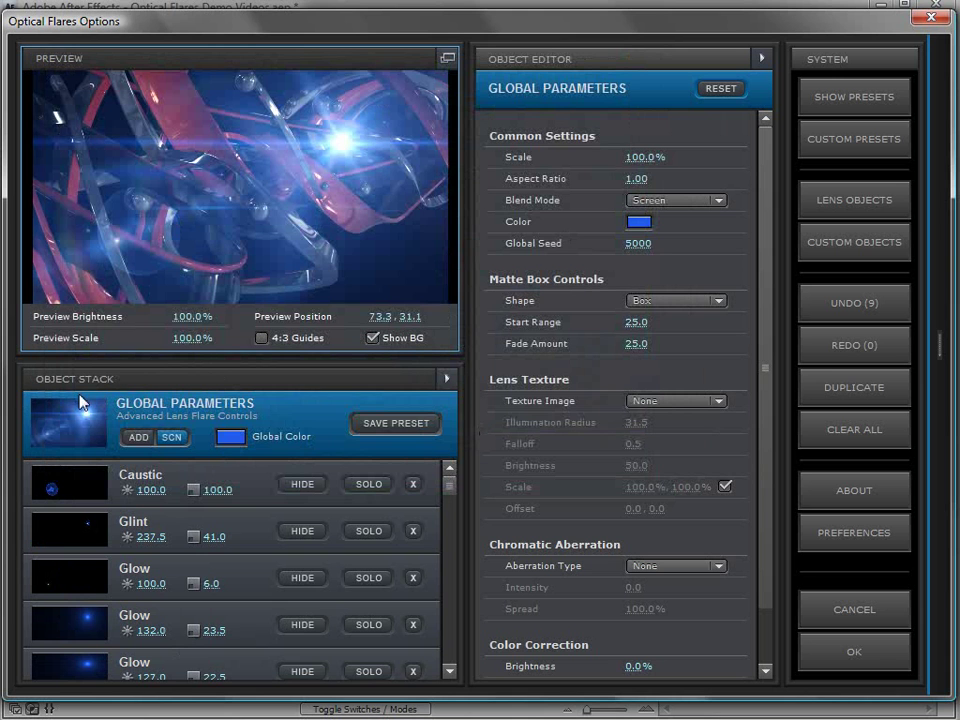
Step: Move the flare to the right edge (78.2, 71.5) and review the Caustic, Glint and first Glow settings
left_click_drag(397, 80, 446, 154)
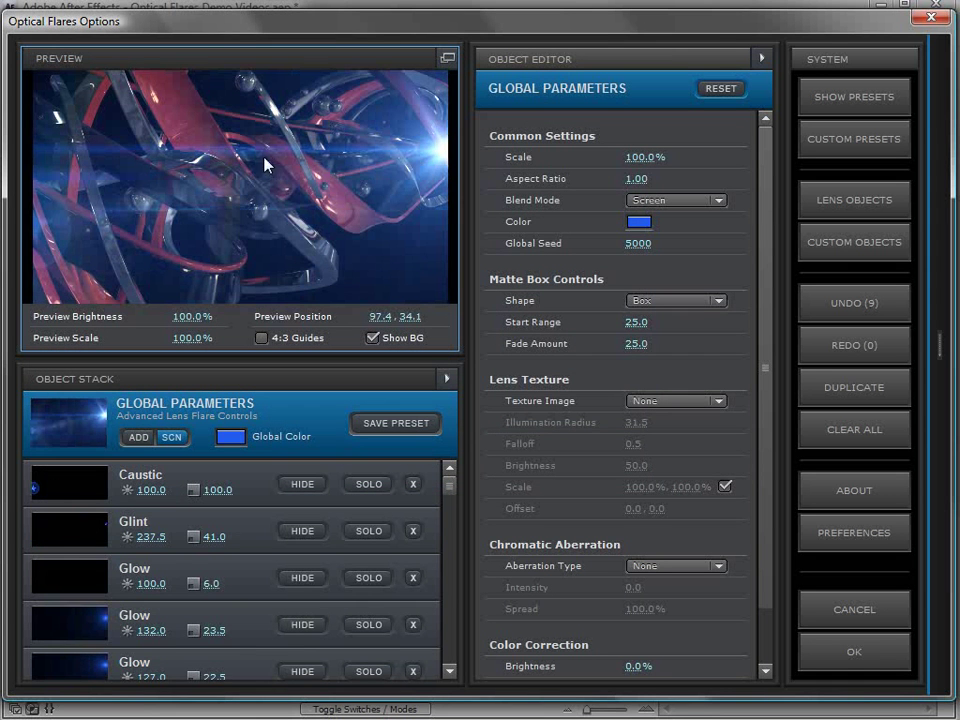
left_click(247, 486)
left_click(379, 150)
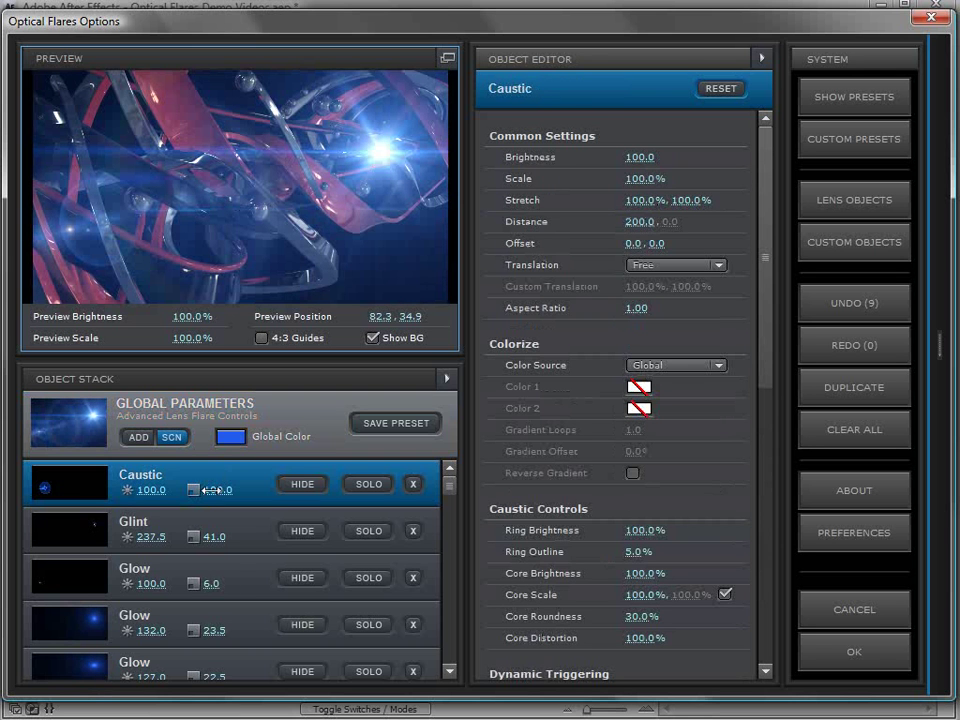
scroll(450, 487, "down", 2)
scroll(450, 478, "up", 2)
left_click(253, 535)
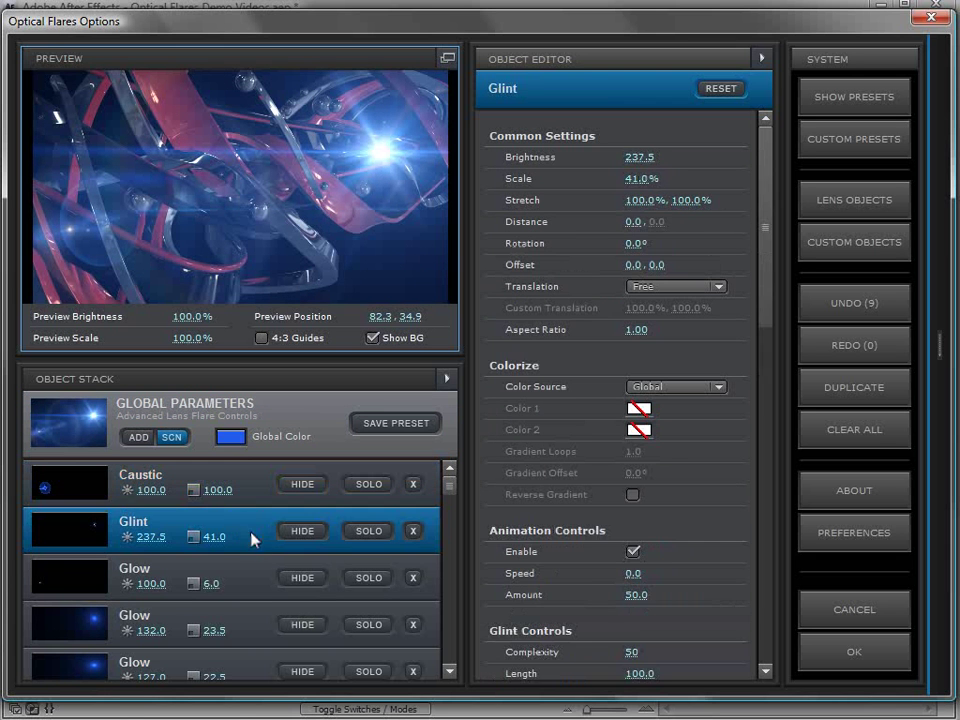
left_click(252, 576)
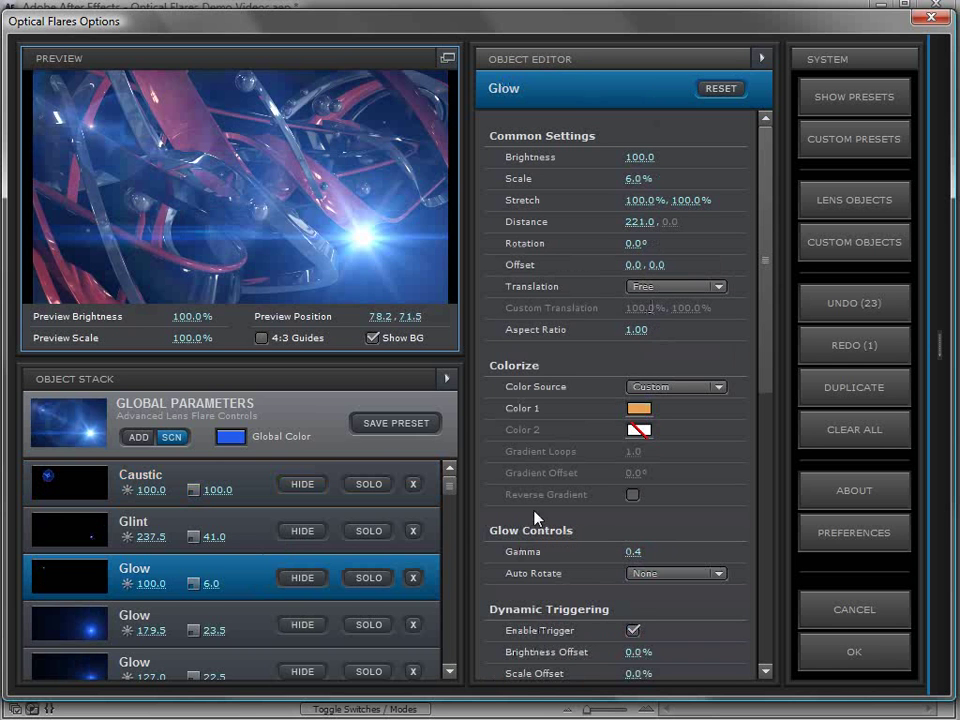
Step: Compare the Glows with hide and solo, then delete the 179.5-brightness second Glow
left_click(312, 577)
left_click(307, 625)
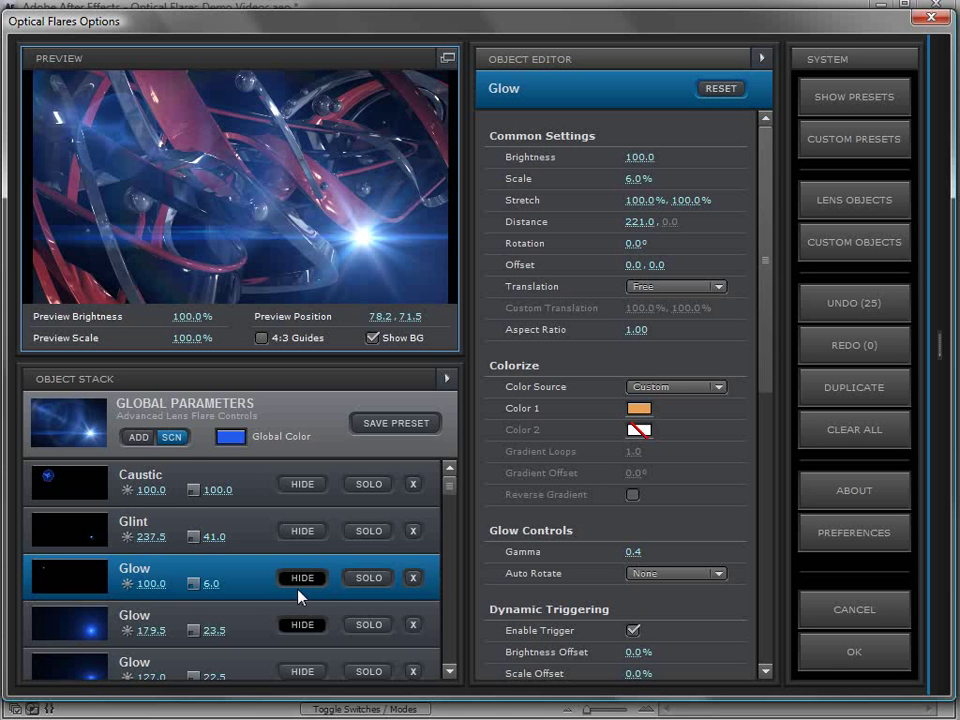
left_click(302, 625)
left_click(369, 625)
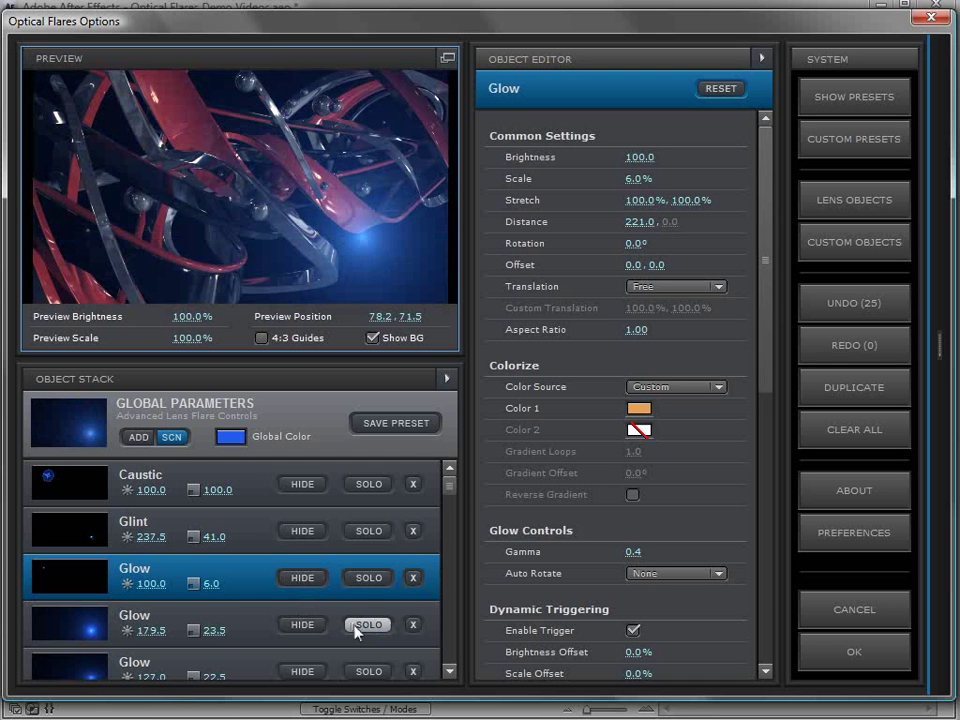
left_click(355, 628)
left_click(413, 625)
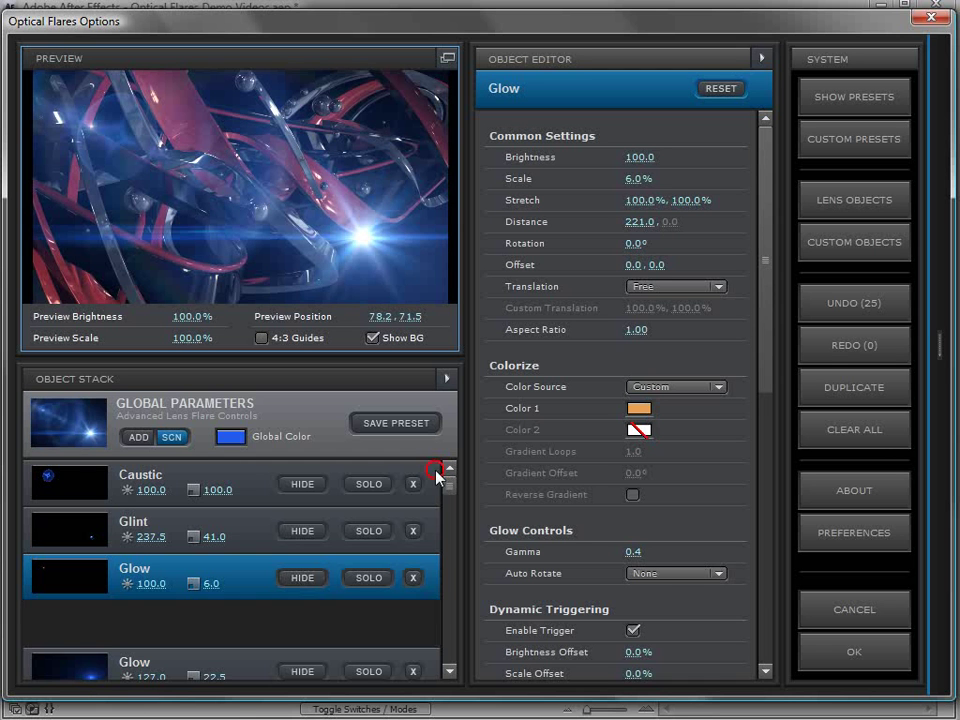
Step: Review the Caustic, second Glow and Glint element settings in the Object Stack
left_click(432, 472)
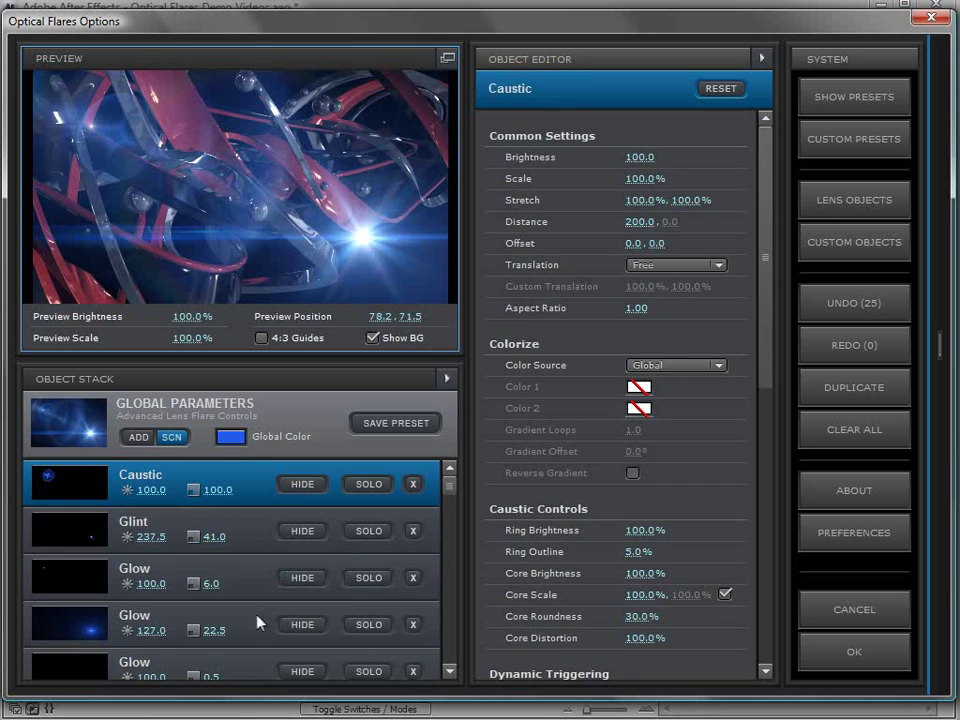
left_click(81, 632)
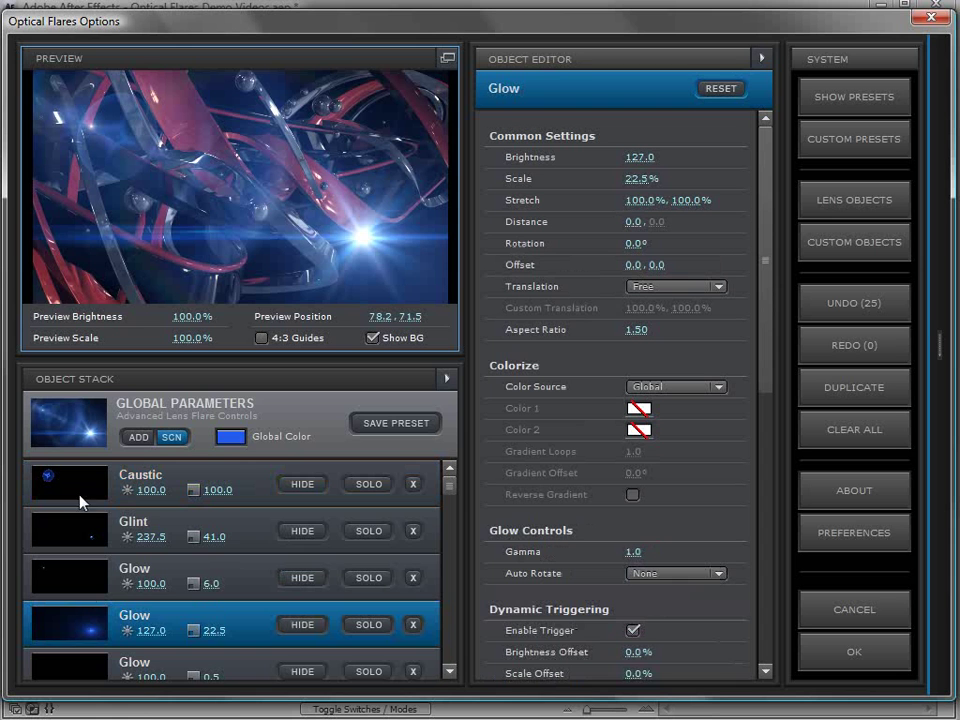
left_click(244, 529)
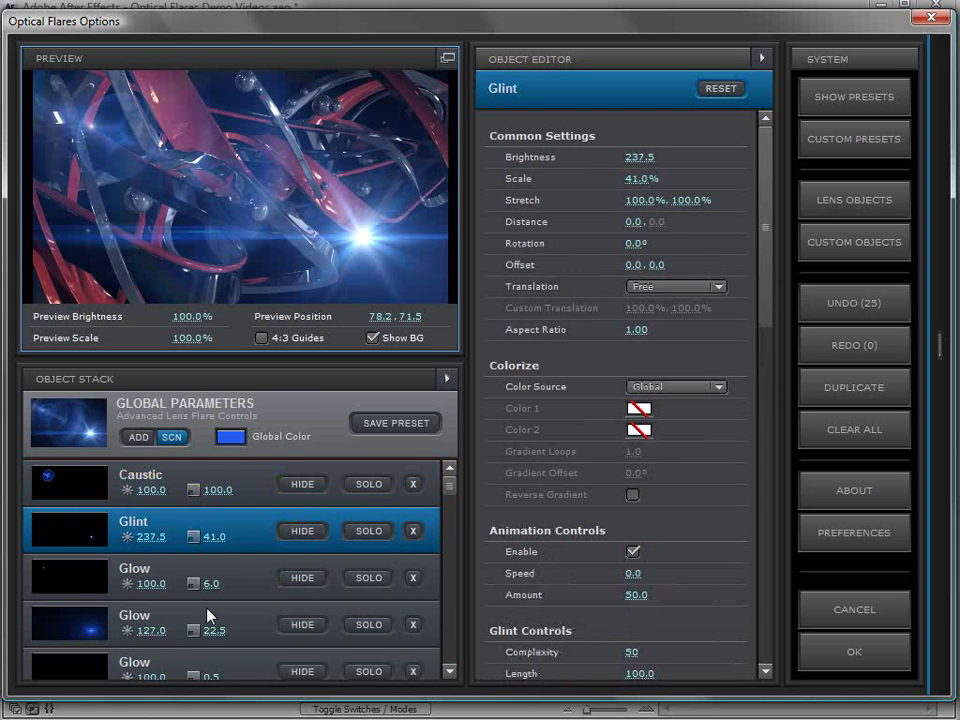
Step: Move the flare around the preview, ending at the lower left (16.8, 81.5)
left_click_drag(370, 252, 349, 253)
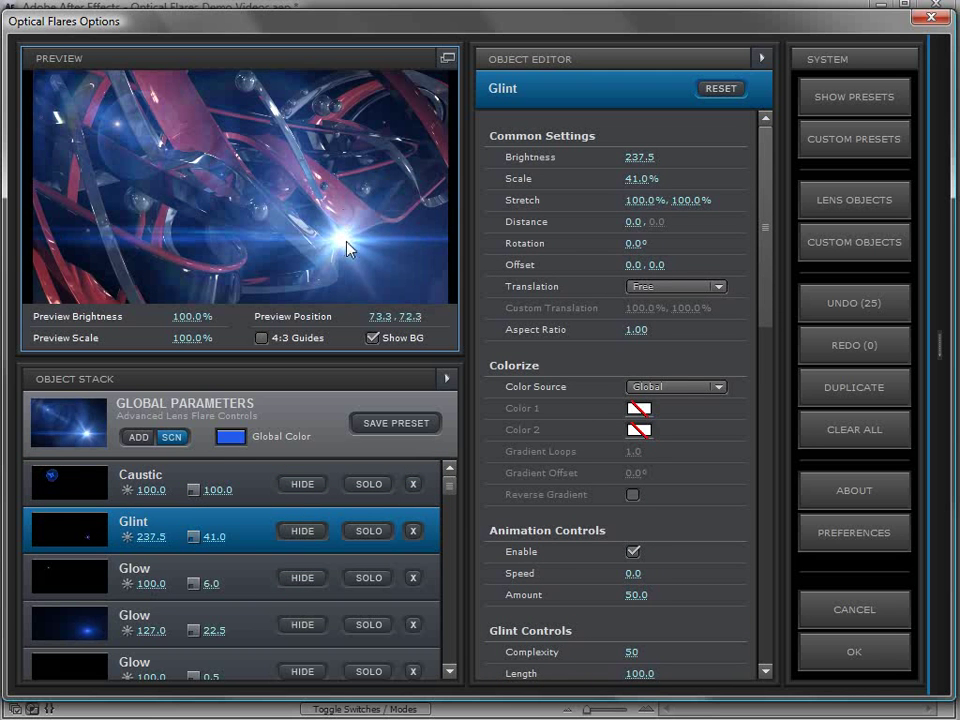
left_click(120, 122)
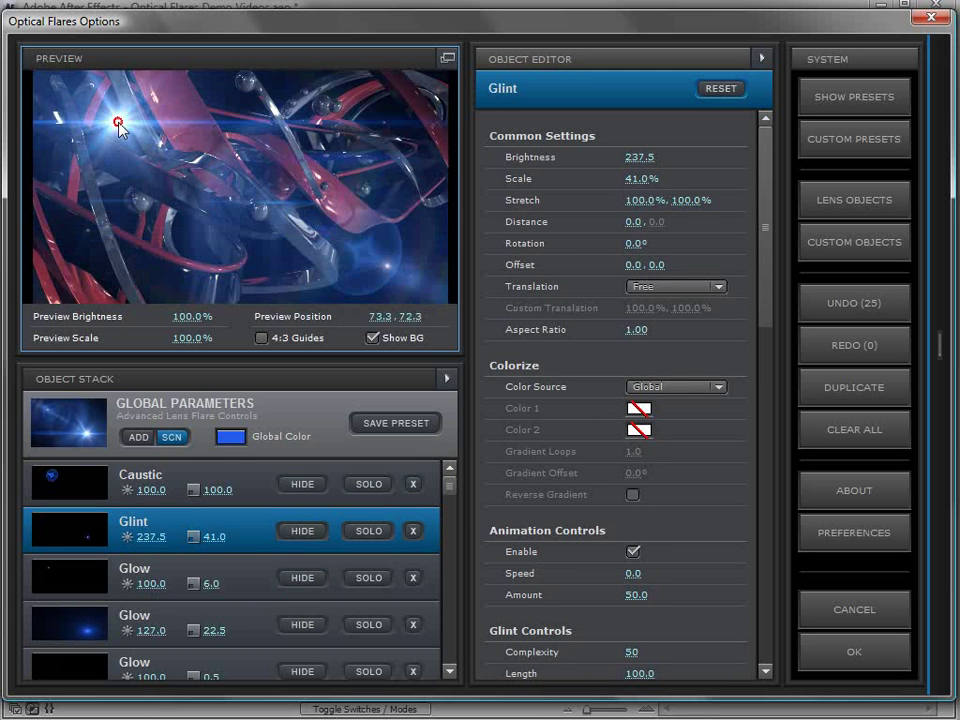
left_click(343, 137)
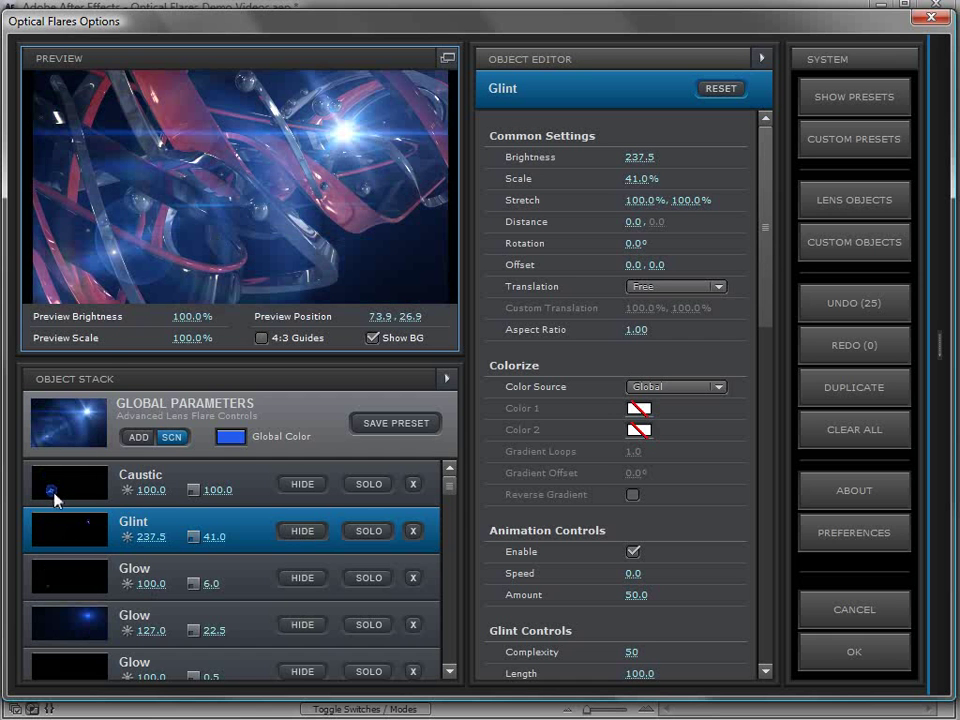
left_click_drag(230, 196, 96, 266)
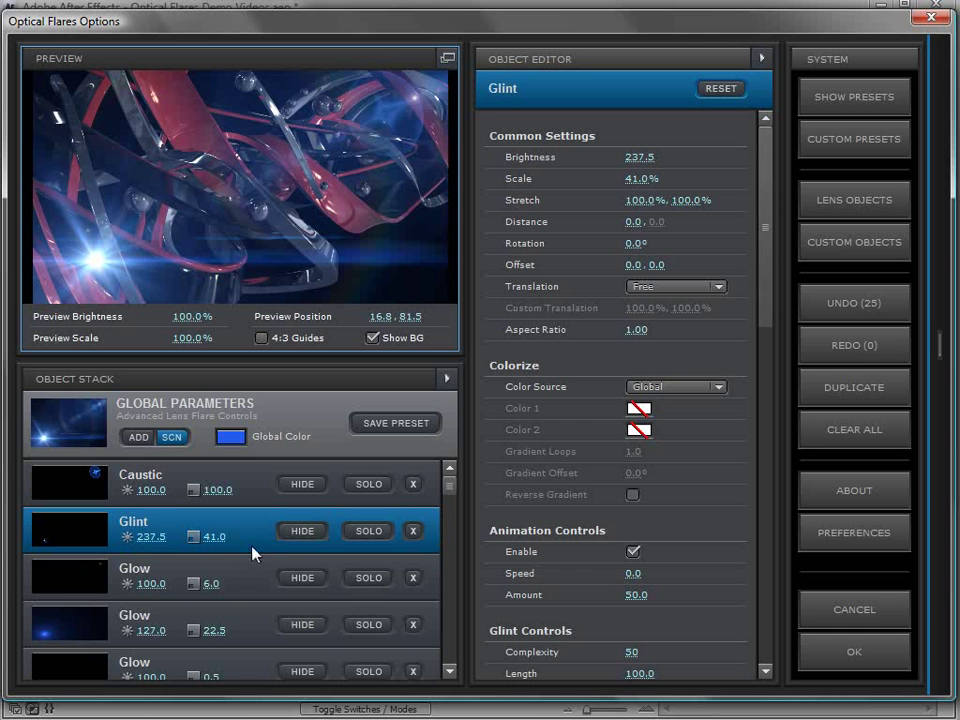
Step: Enter 60 for the Glint scale and scrub the second Glow's scale up to 55.5
left_click(215, 537)
type("60")
key("Return")
key("ctrl+z")
left_click_drag(213, 630, 251, 636)
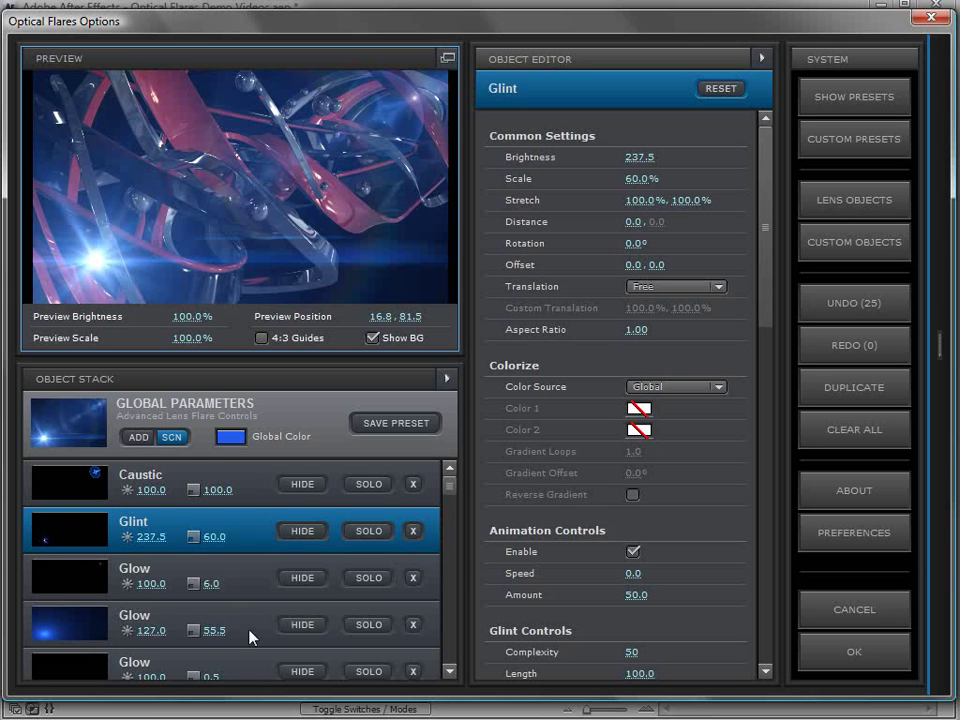
Step: Rename the Glint element to 'Small Glint' and sort the object stack by type
double_click(132, 521)
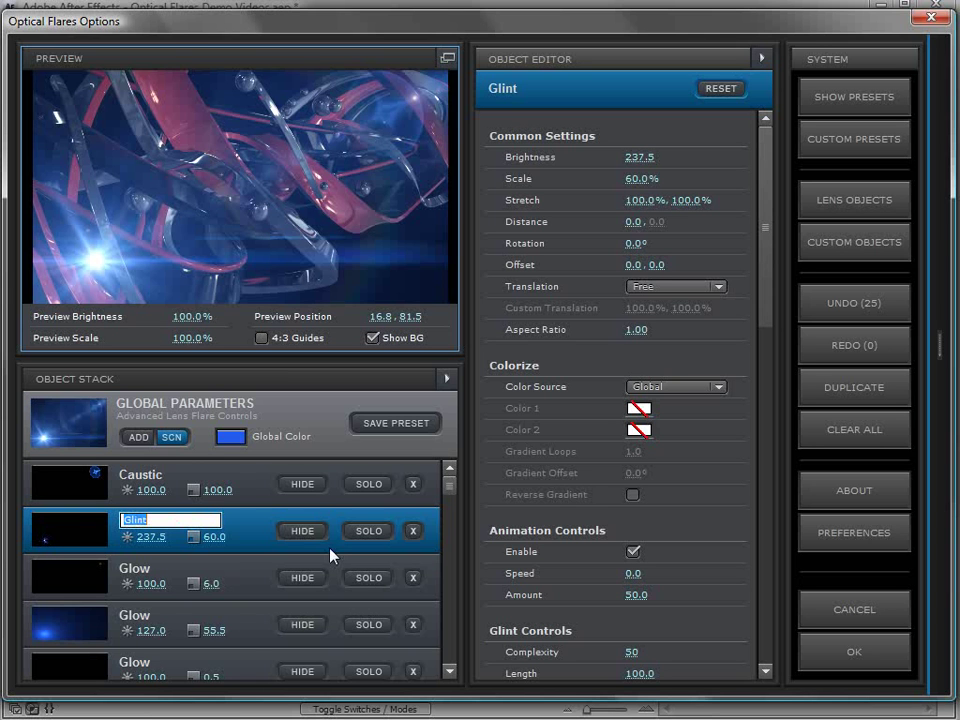
type("Small Glint")
left_click(242, 572)
left_click(238, 532)
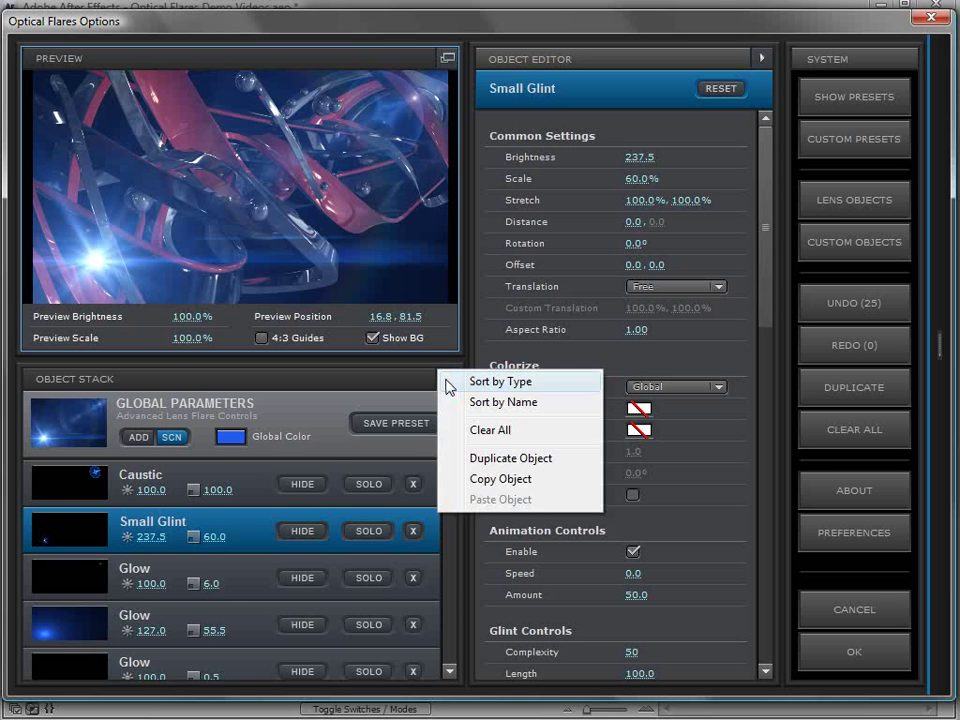
left_click(495, 384)
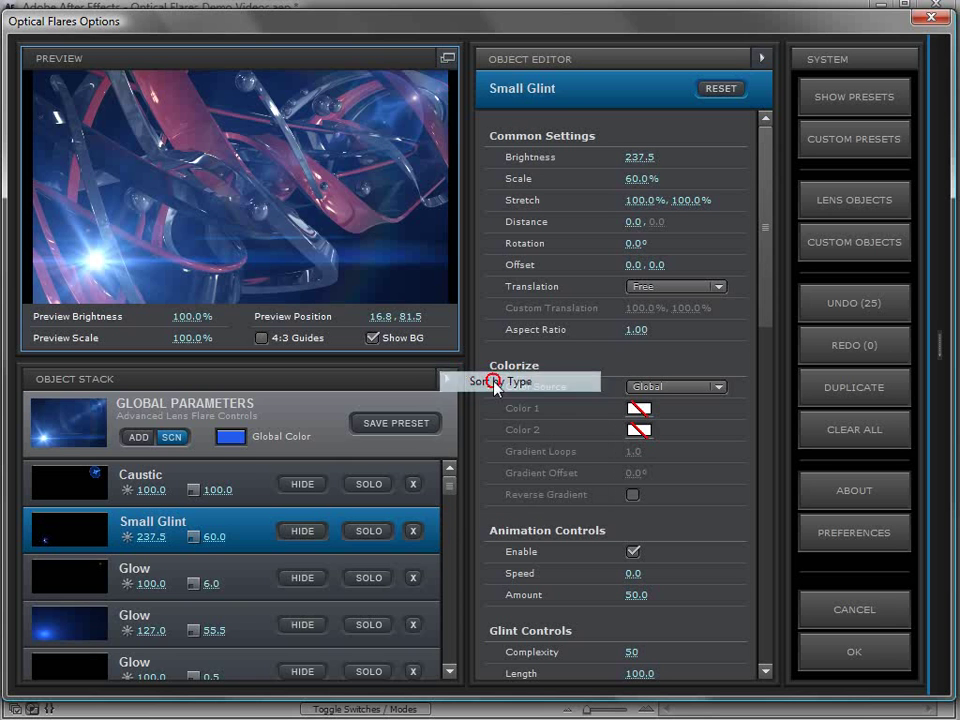
mouse_move(450, 489)
left_mouse_down()
mouse_move(451, 510)
mouse_move(450, 478)
left_mouse_up()
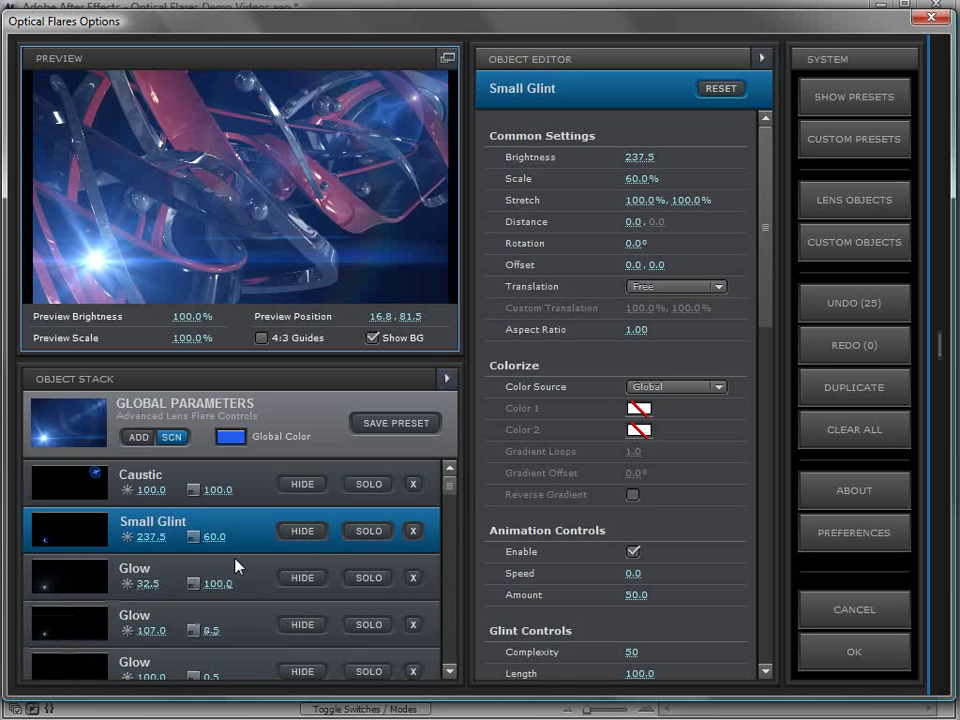
Step: Undo the type sort, then redo it so Caustic sits below Small Glint and the 32.5 Glow
left_click(240, 590)
scroll(240, 626, "down", 3)
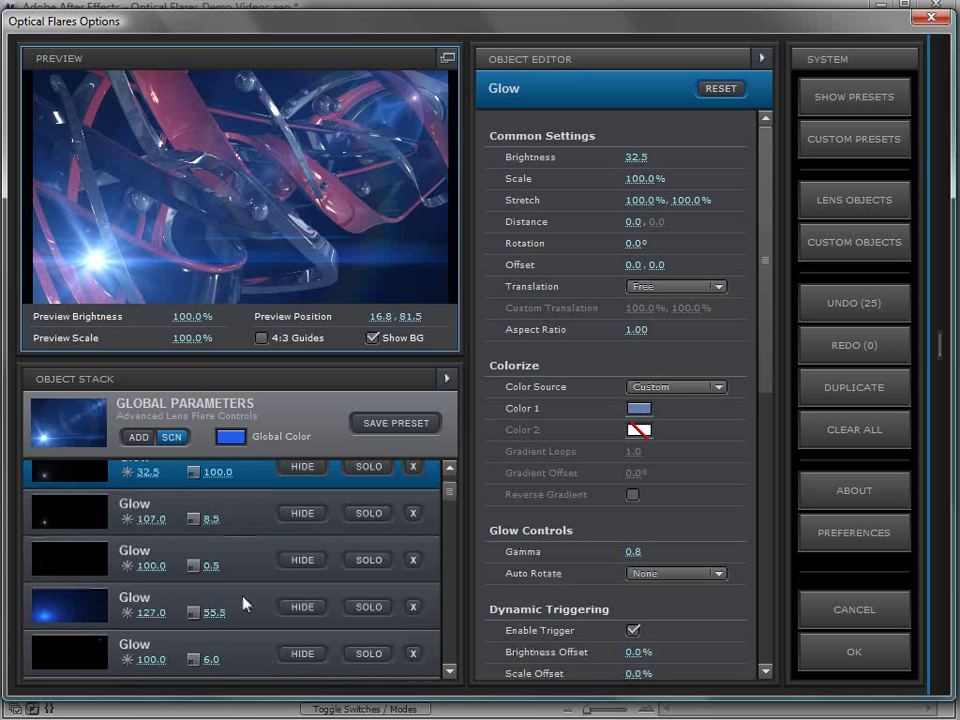
key("ctrl+z")
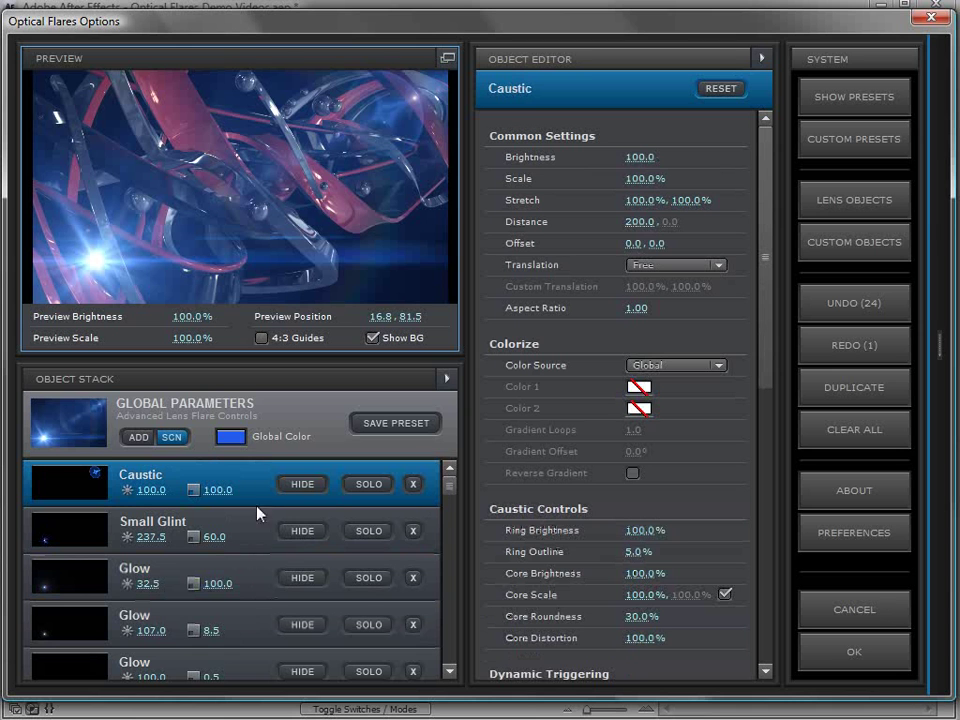
left_click(234, 590)
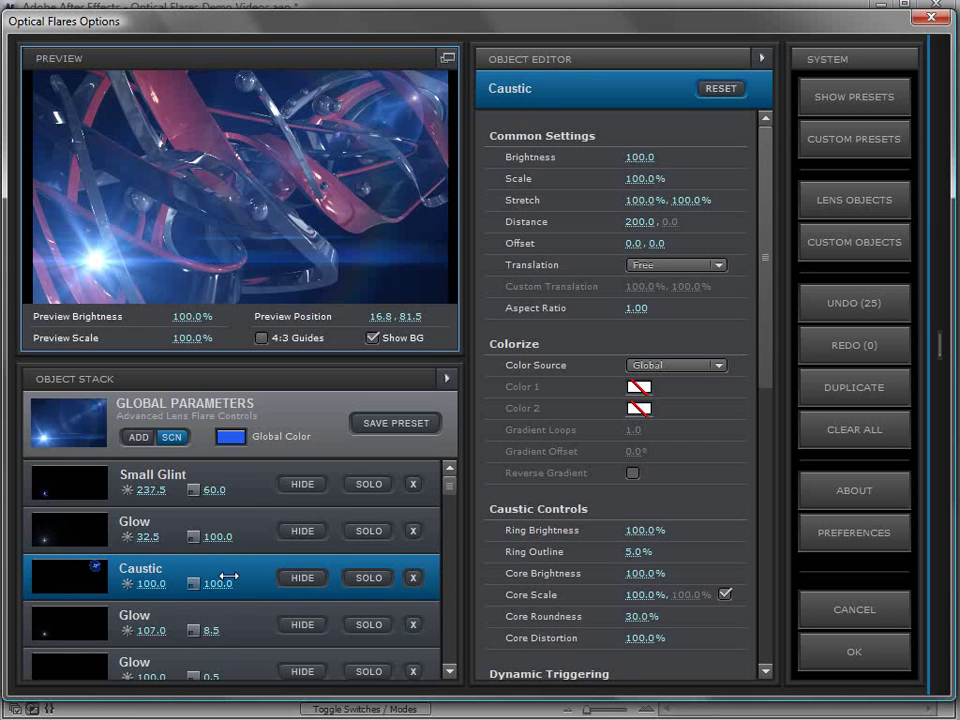
scroll(235, 563, "down", 7)
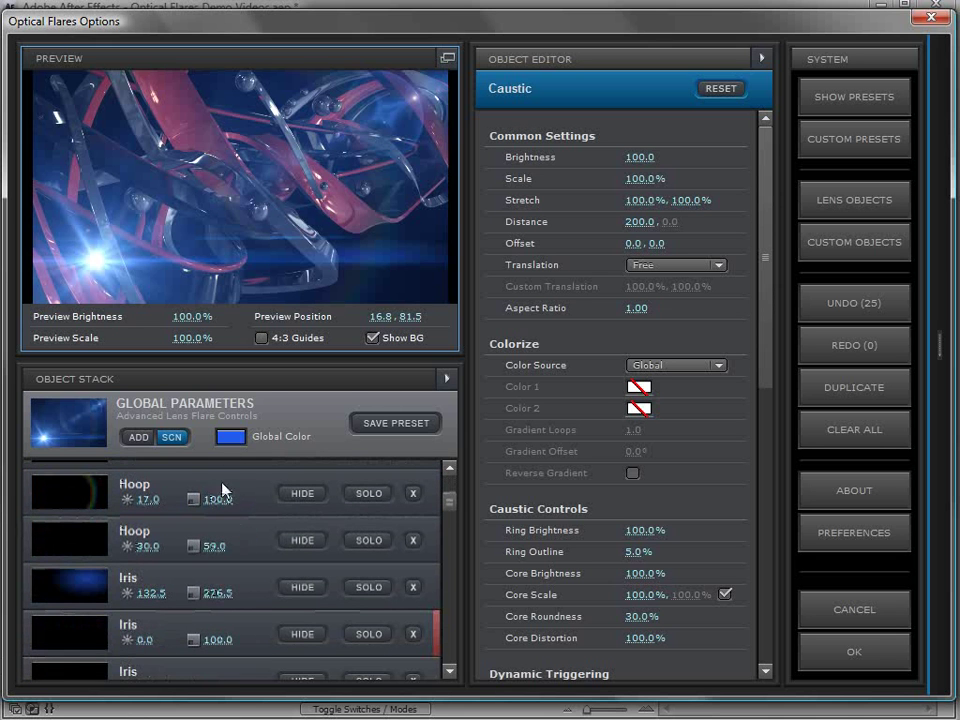
scroll(565, 290, "down", 5)
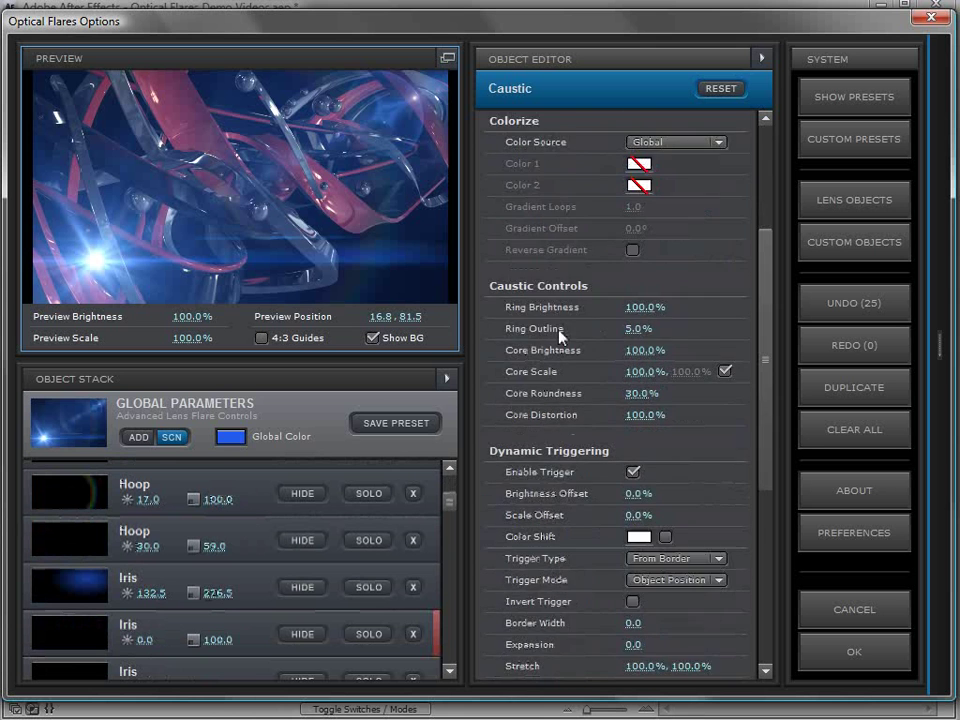
scroll(545, 450, "up", 5)
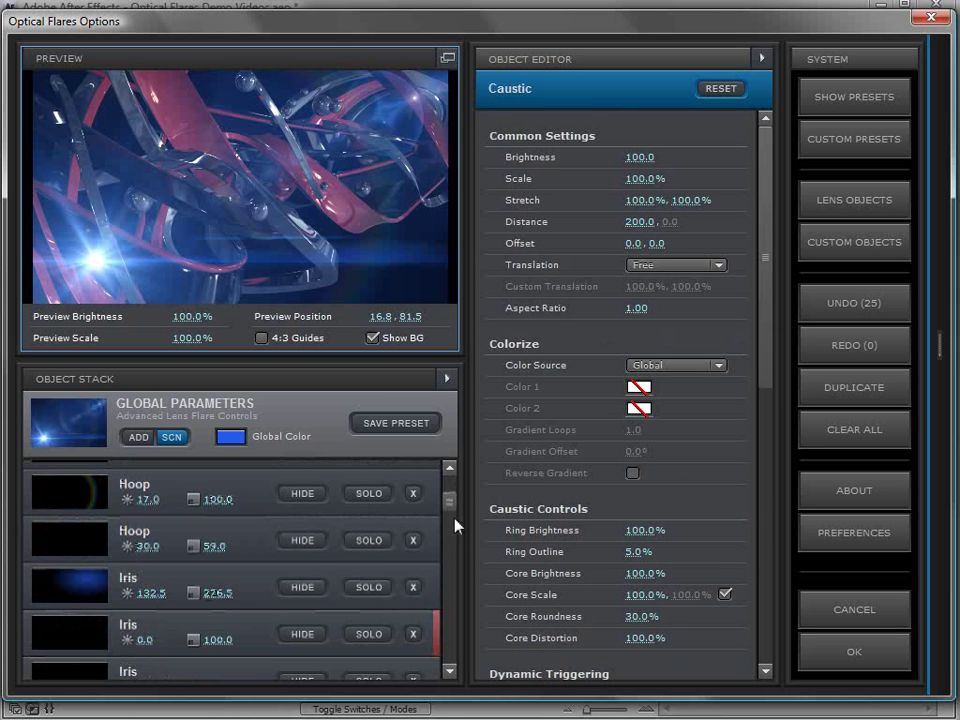
scroll(310, 516, "up", 7)
Step: Load Small Glint and scroll to its Glint Controls showing Complexity 50 and Length 100.0
left_click(243, 478)
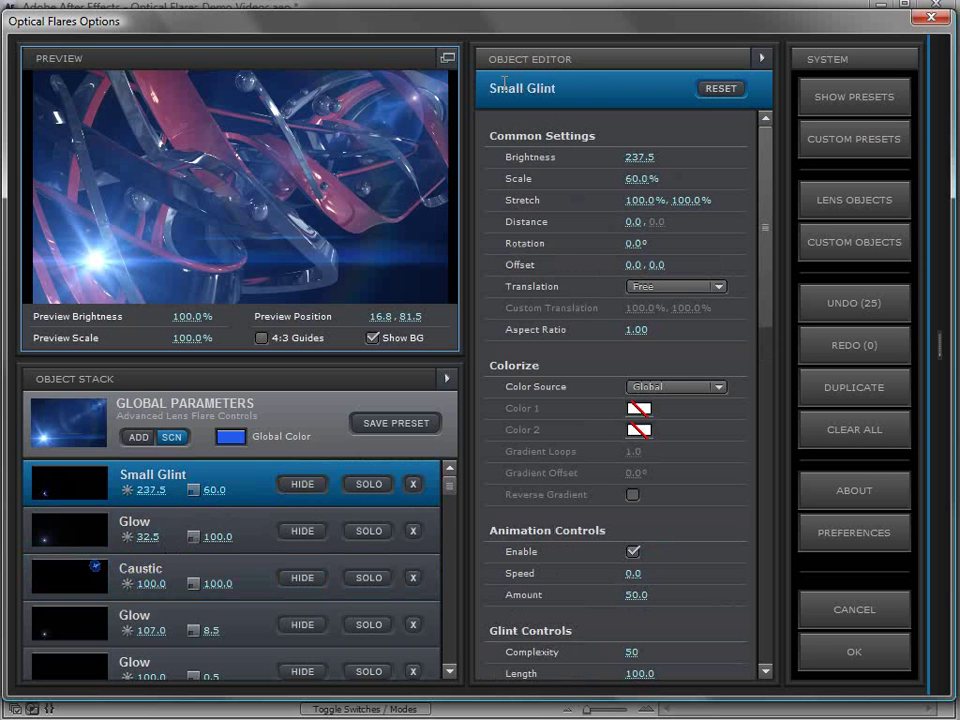
left_click_drag(768, 228, 763, 326)
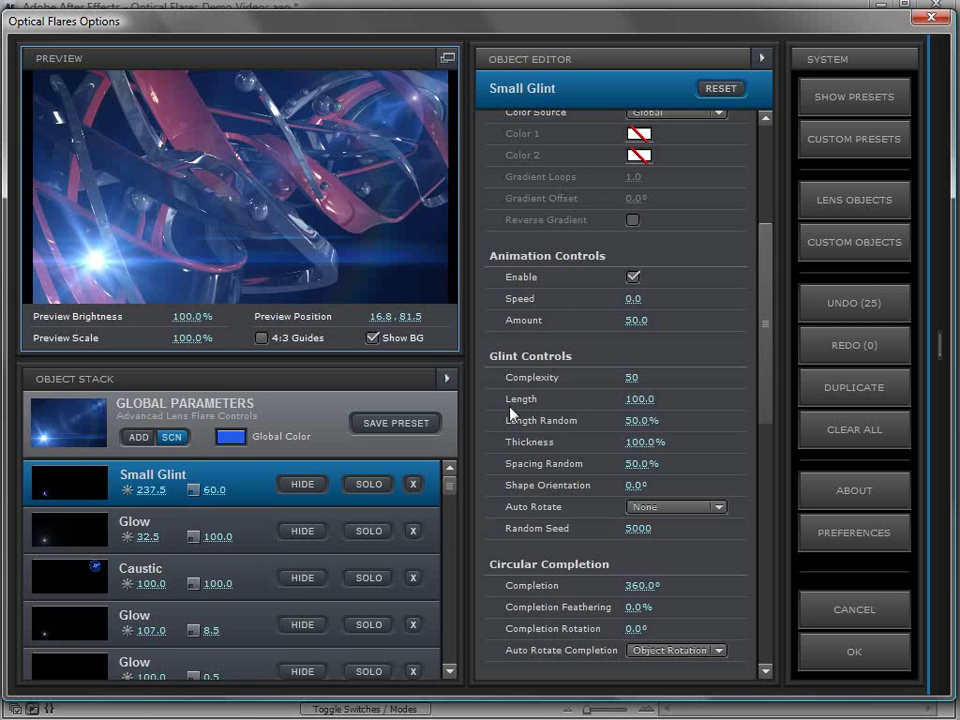
Step: Paste Small Glint's Complexity into the 32.5 Glow's Brightness Offset and disable its Enable Trigger
right_click(520, 383)
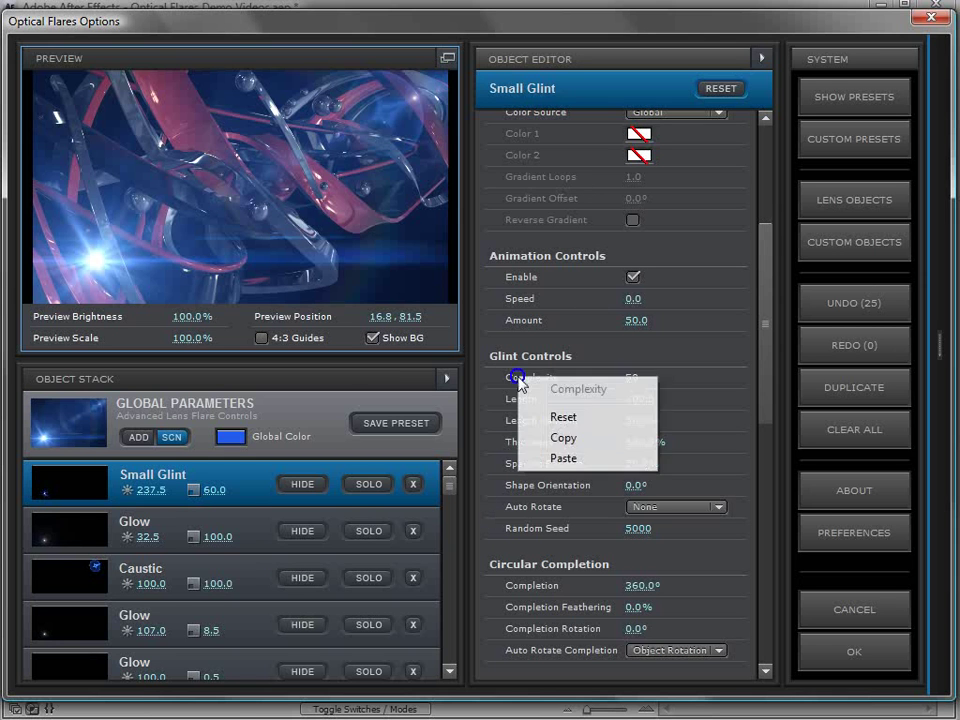
left_click(573, 440)
left_click(255, 525)
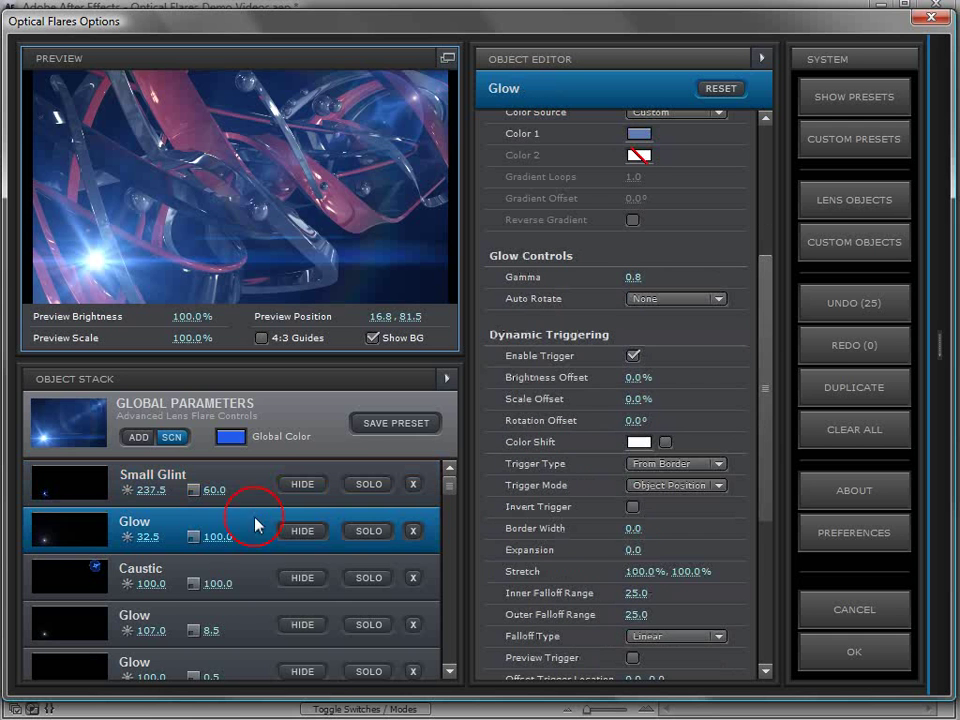
right_click(526, 381)
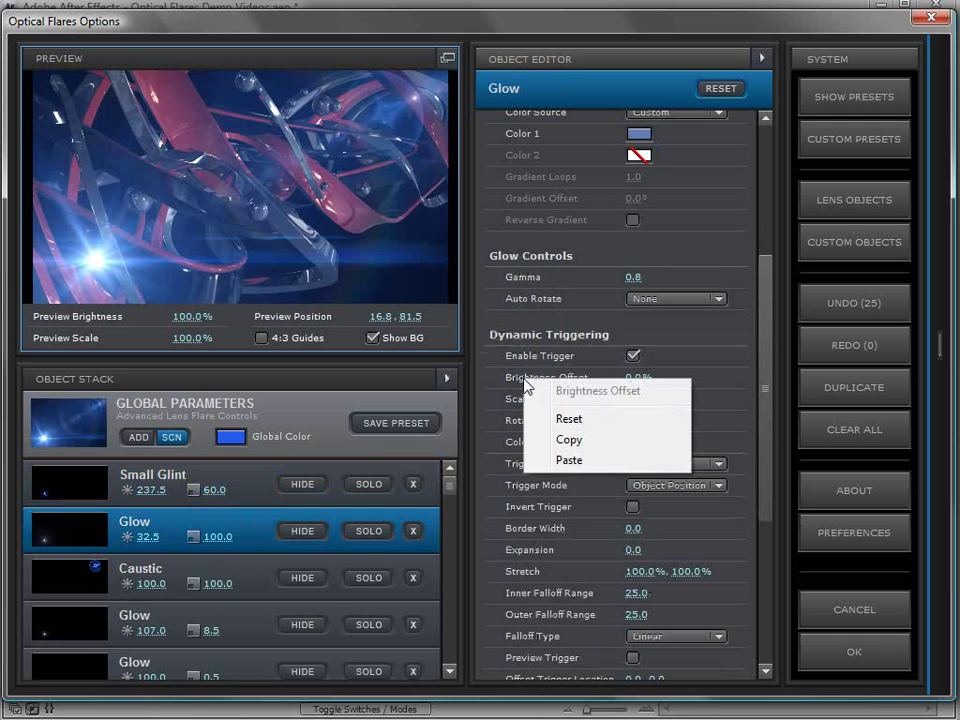
left_click(567, 460)
left_click(632, 355)
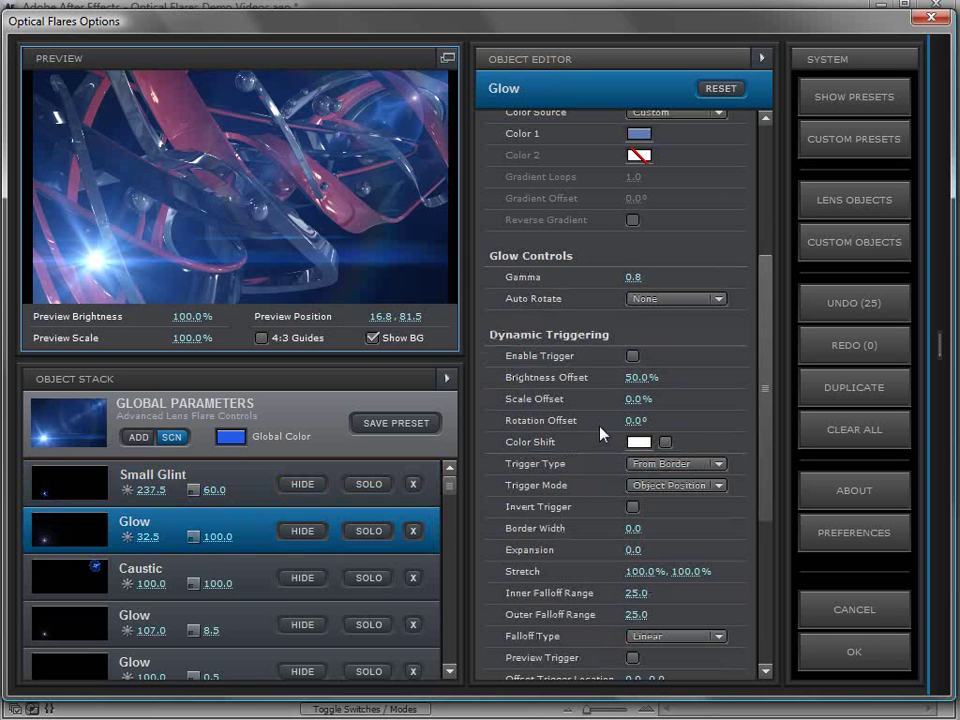
Step: Copy the Glow's Color 1 and Brightness Offset values, then bring up the Dynamic Triggering group options
right_click(522, 133)
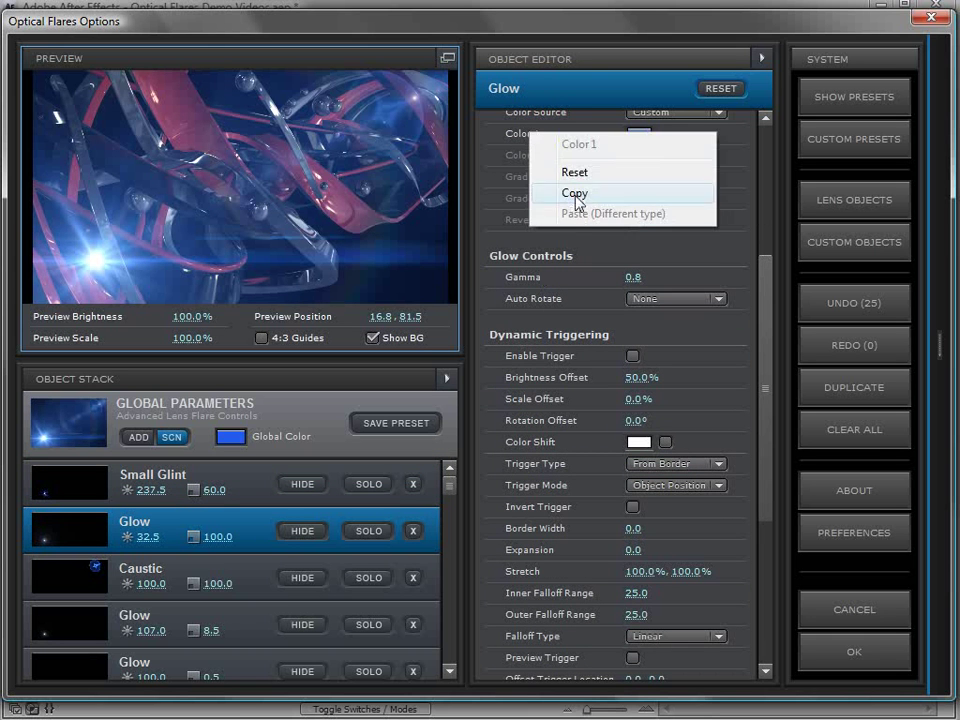
left_click(528, 194)
right_click(545, 381)
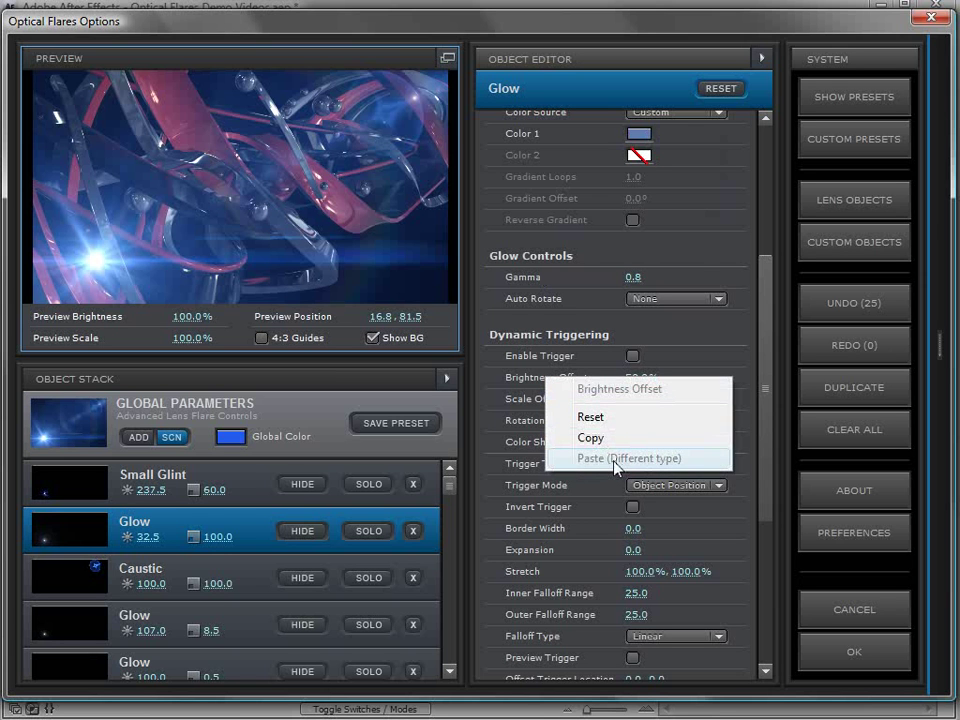
left_click(615, 460)
scroll(767, 450, "down", 1)
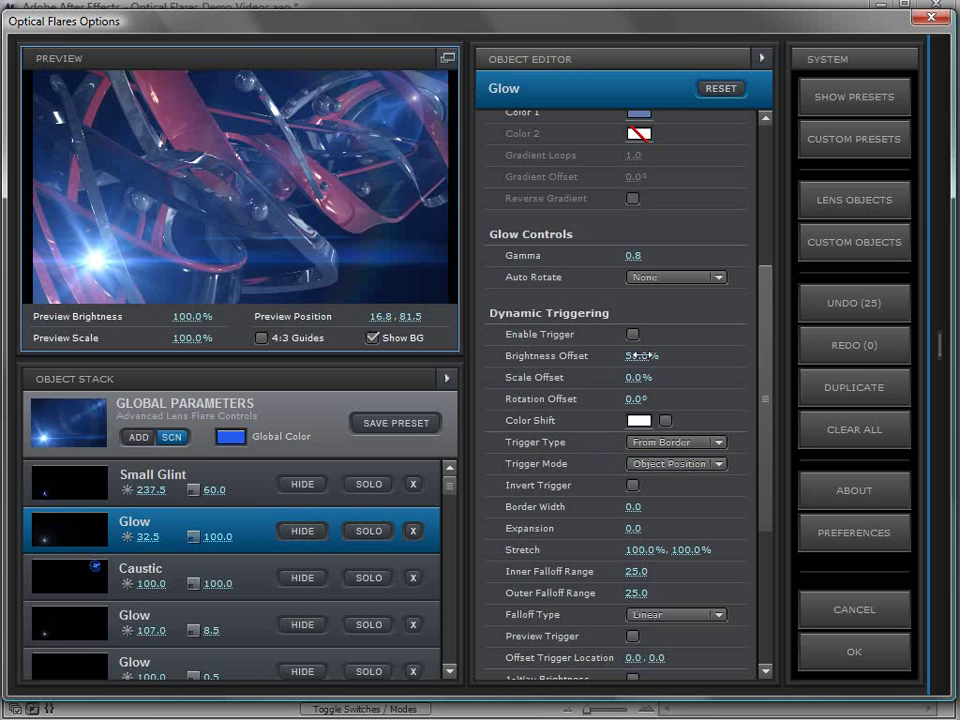
right_click(545, 360)
left_click(610, 420)
right_click(525, 312)
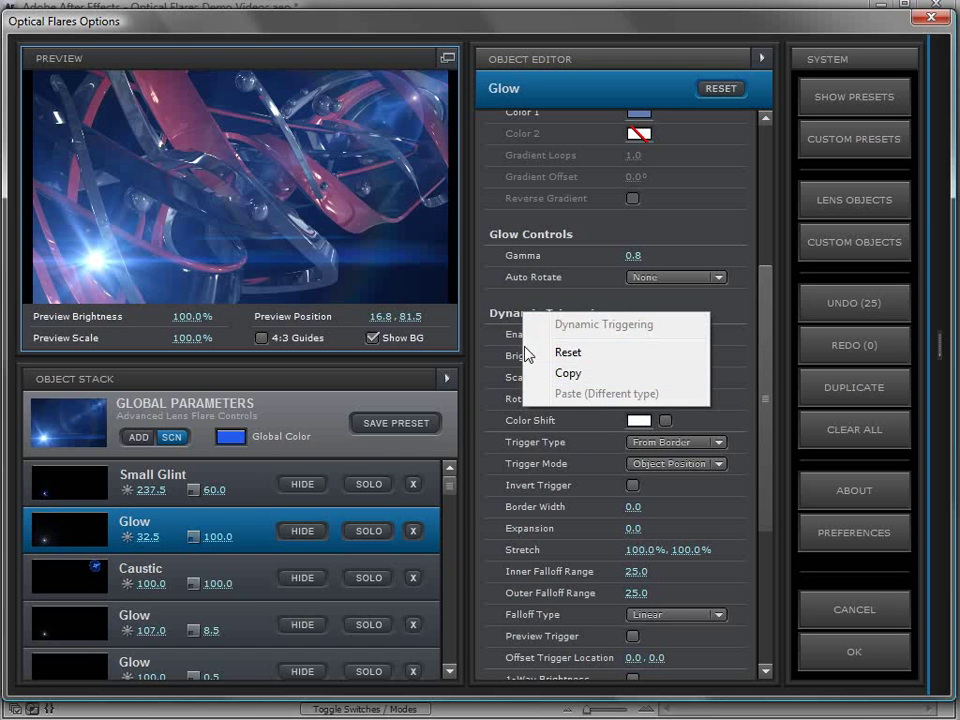
right_click(510, 312)
Step: Copy Glow's Dynamic Triggering group and paste it onto Caustic: 50.0% Brightness Offset, trigger off
left_click(545, 373)
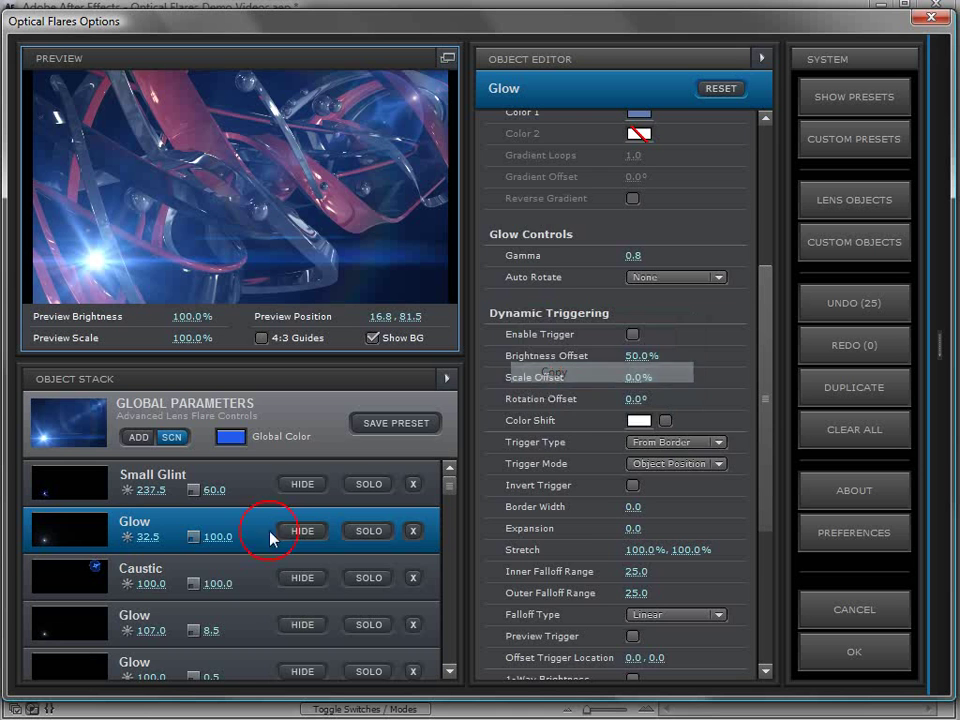
left_click(257, 574)
left_click_drag(775, 295, 777, 348)
right_click(526, 252)
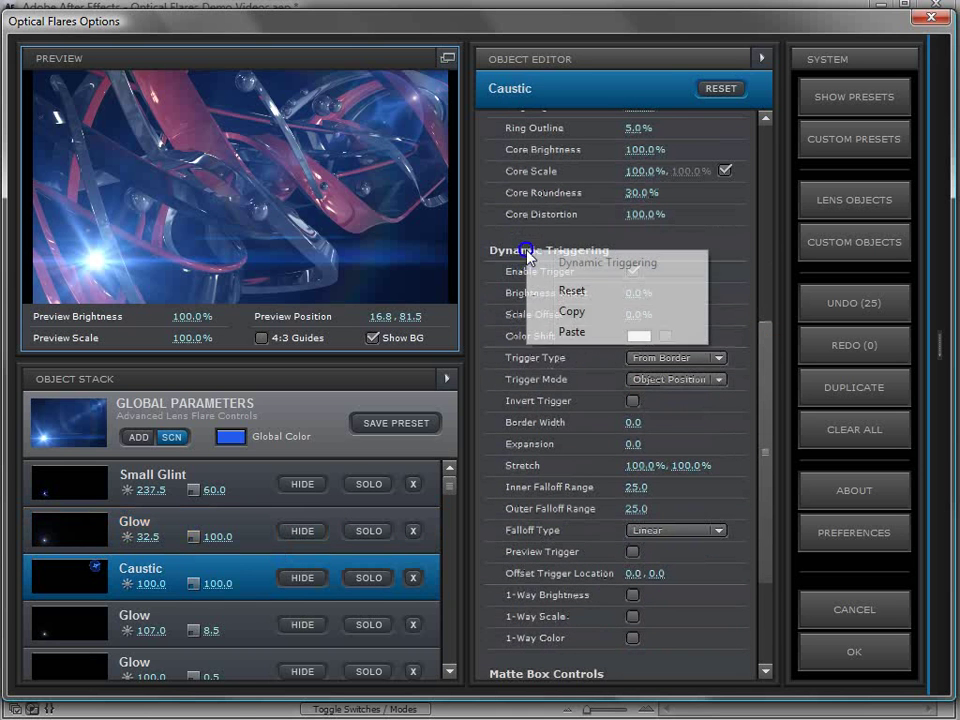
left_click(567, 333)
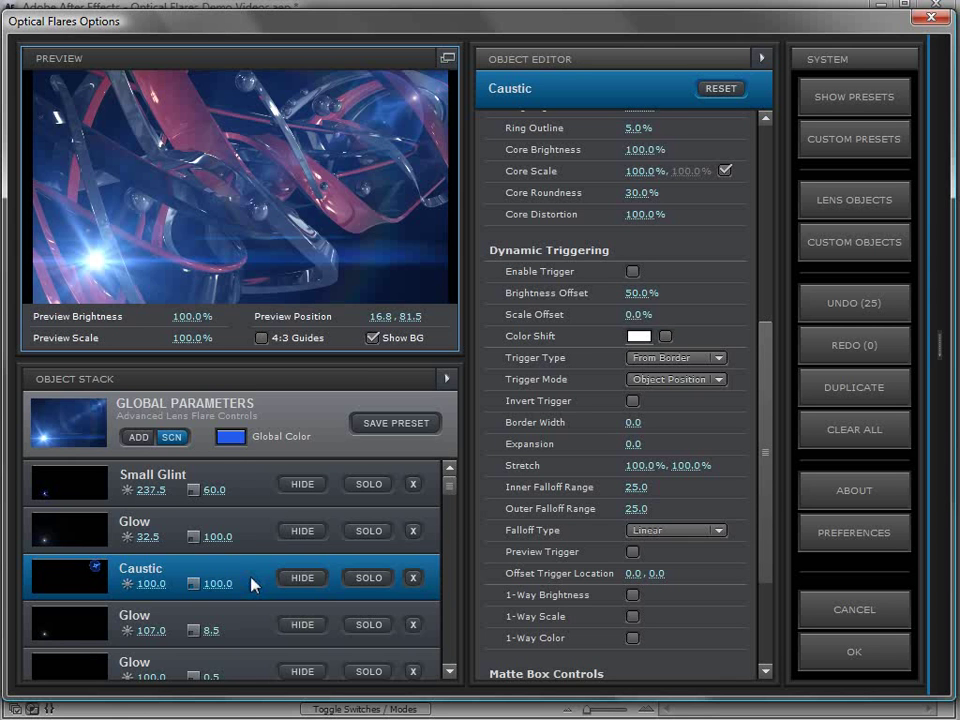
key("Up")
key("Up")
key("Down")
key("Down")
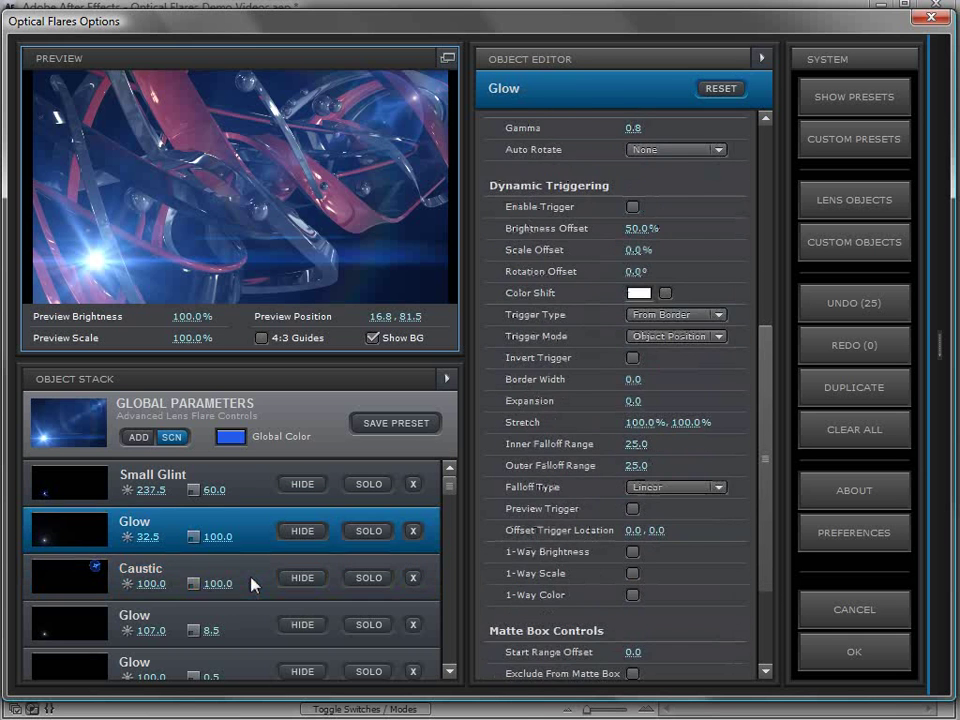
key("Down")
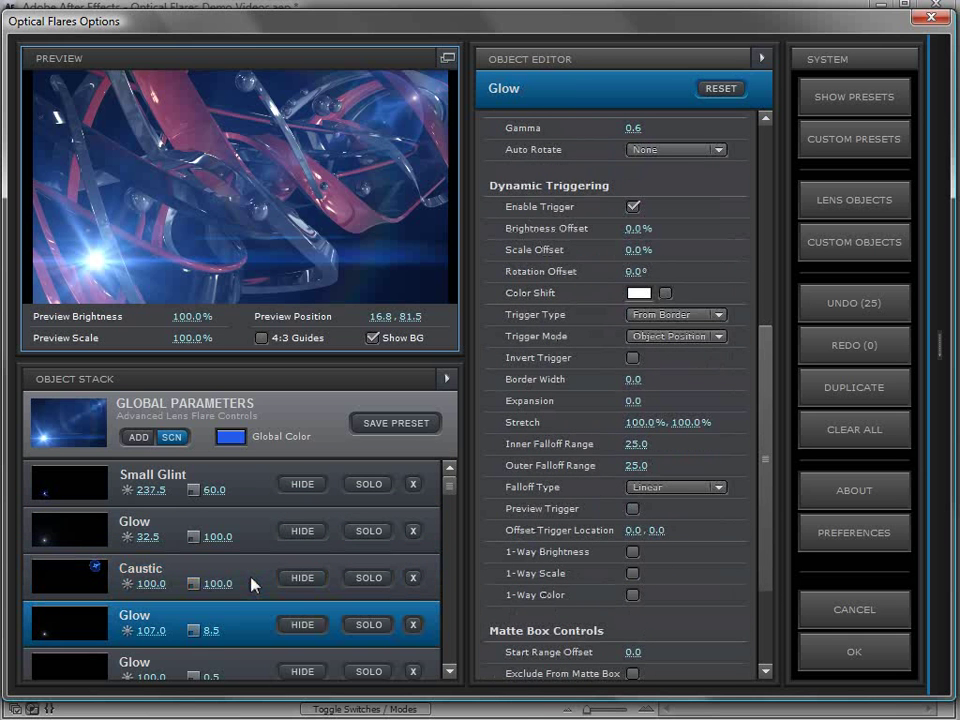
key("Up")
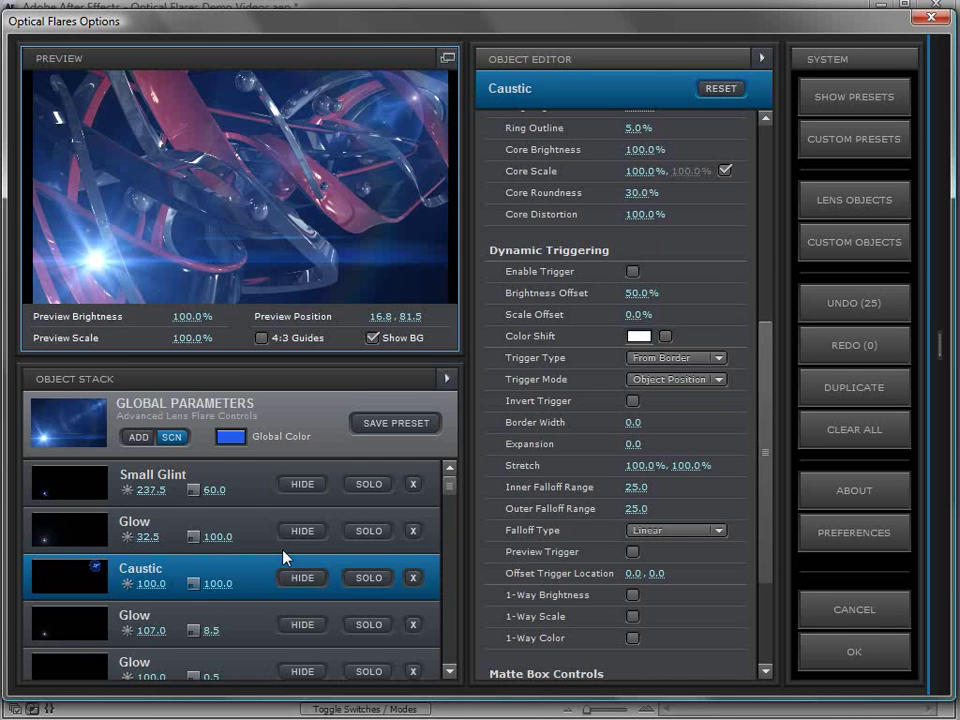
key("ctrl+d")
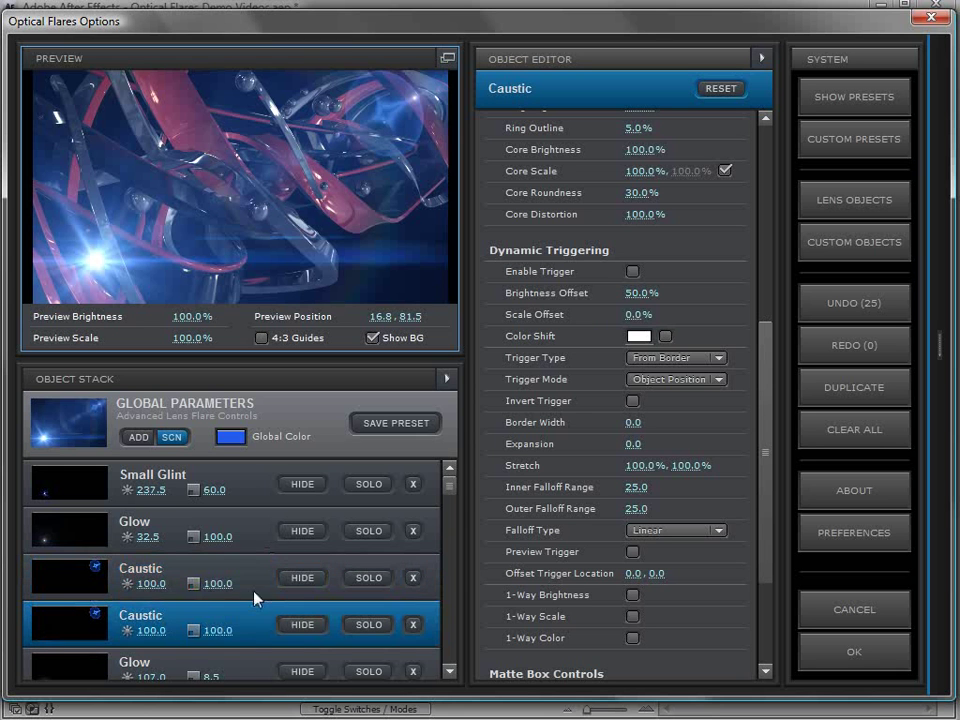
key("Delete")
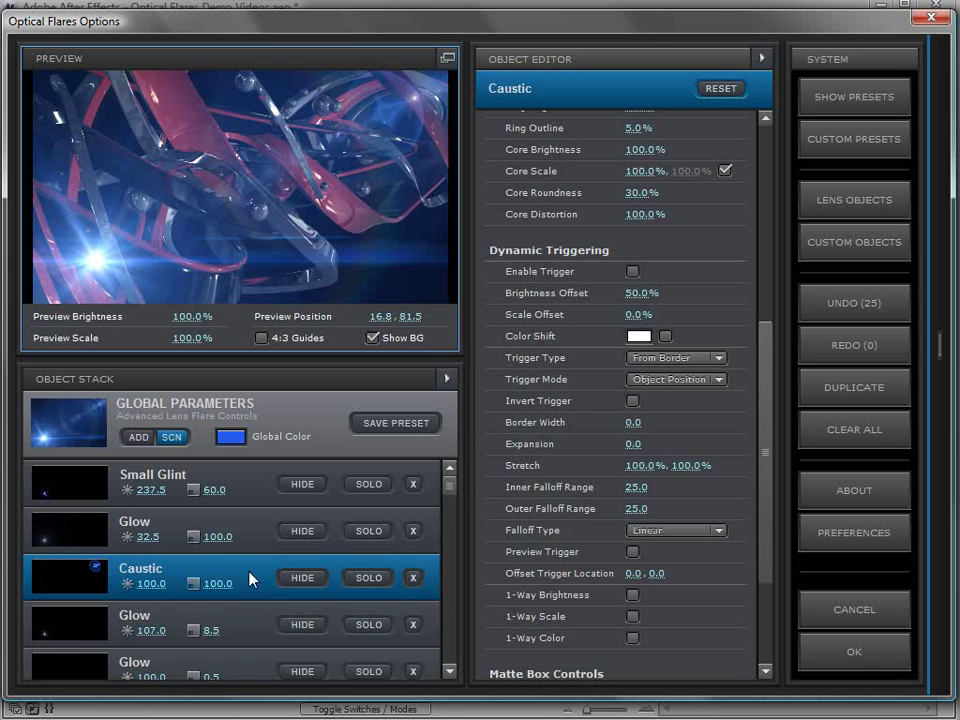
left_click(846, 394)
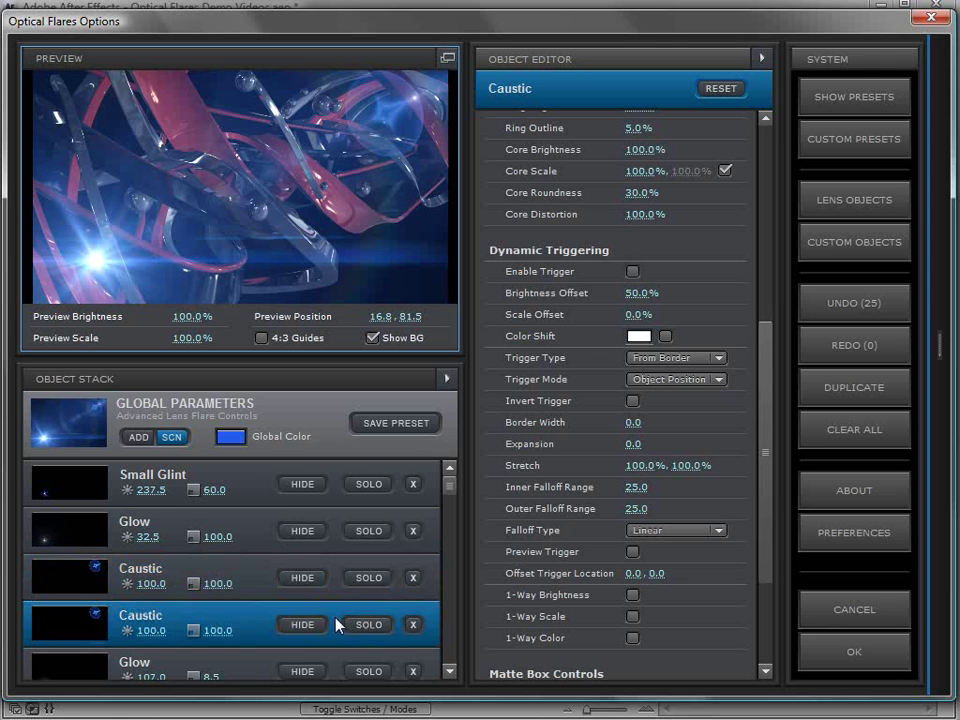
left_click(413, 624)
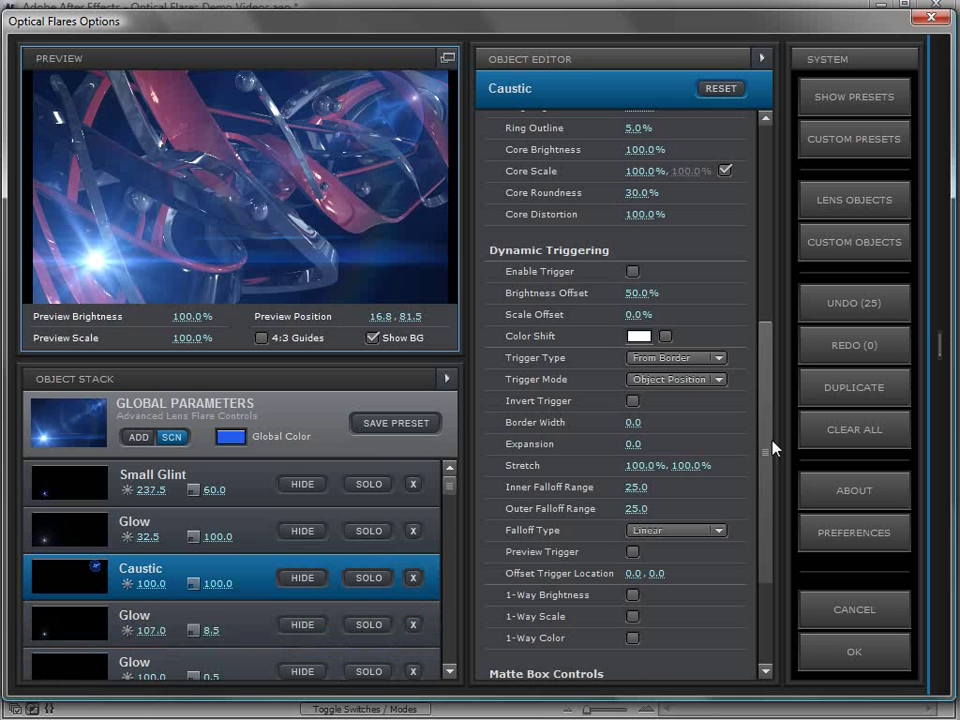
Step: Remove all flare objects, hide the background, and bring up the Add Lens Objects browser
left_click(818, 426)
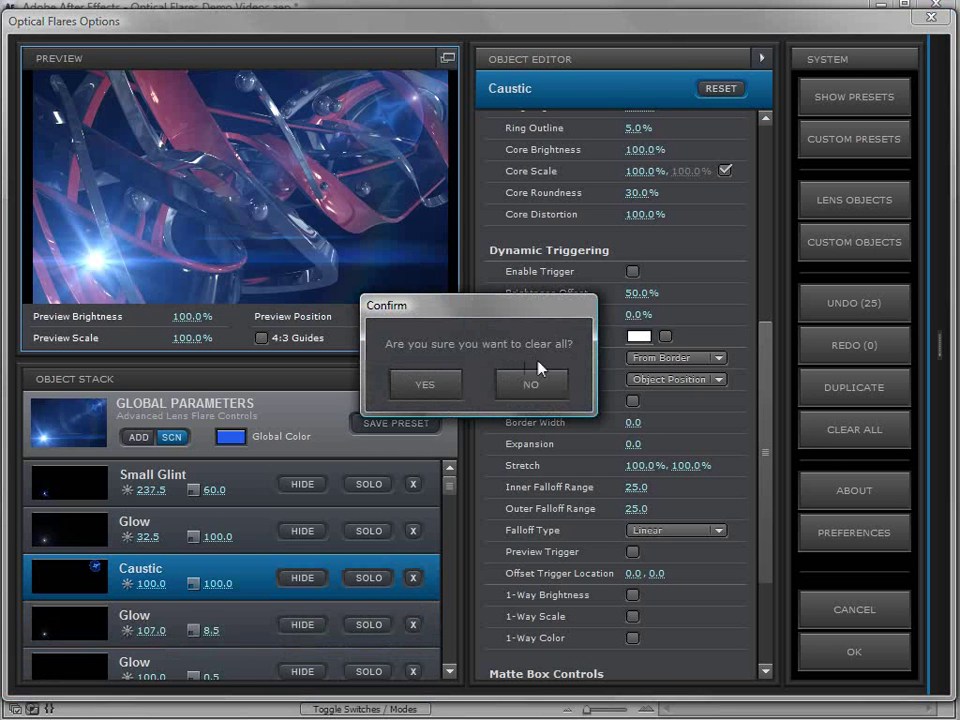
left_click(425, 385)
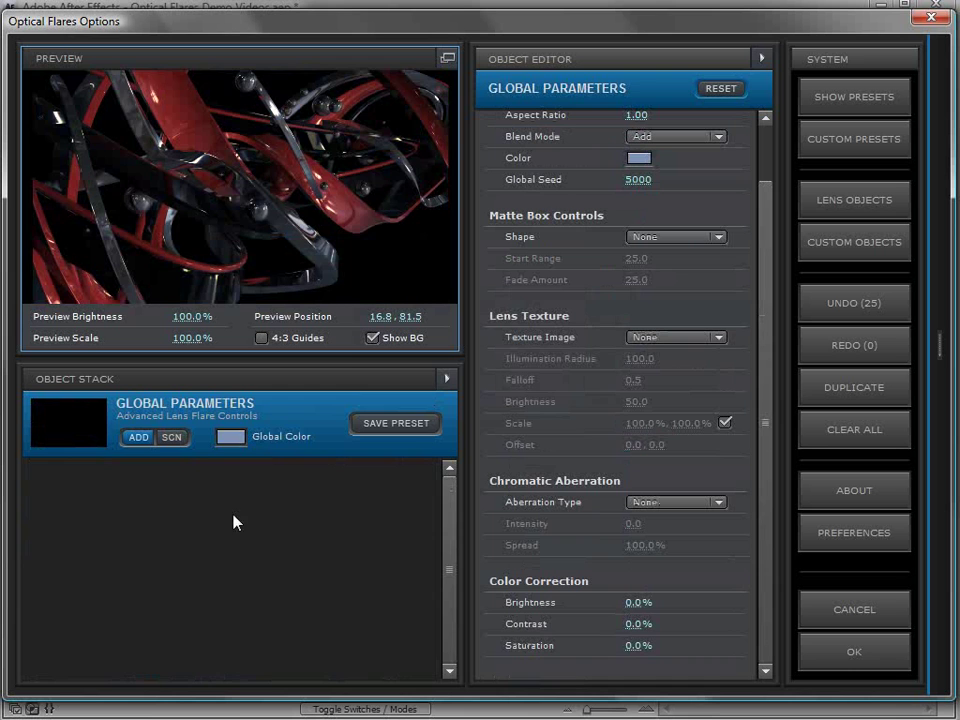
left_click(373, 338)
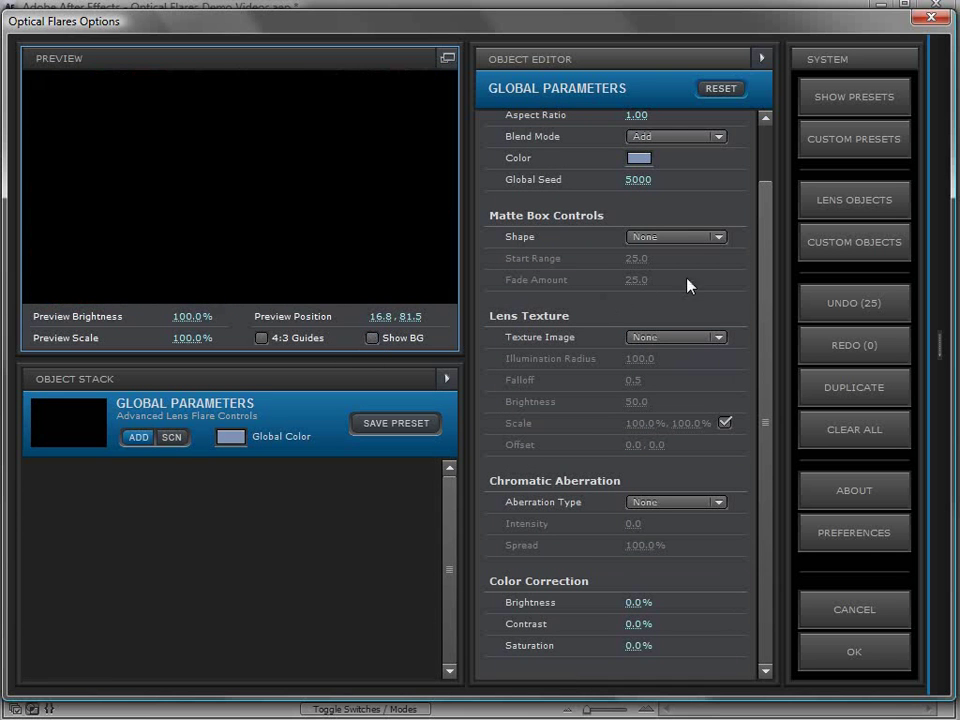
left_click(831, 199)
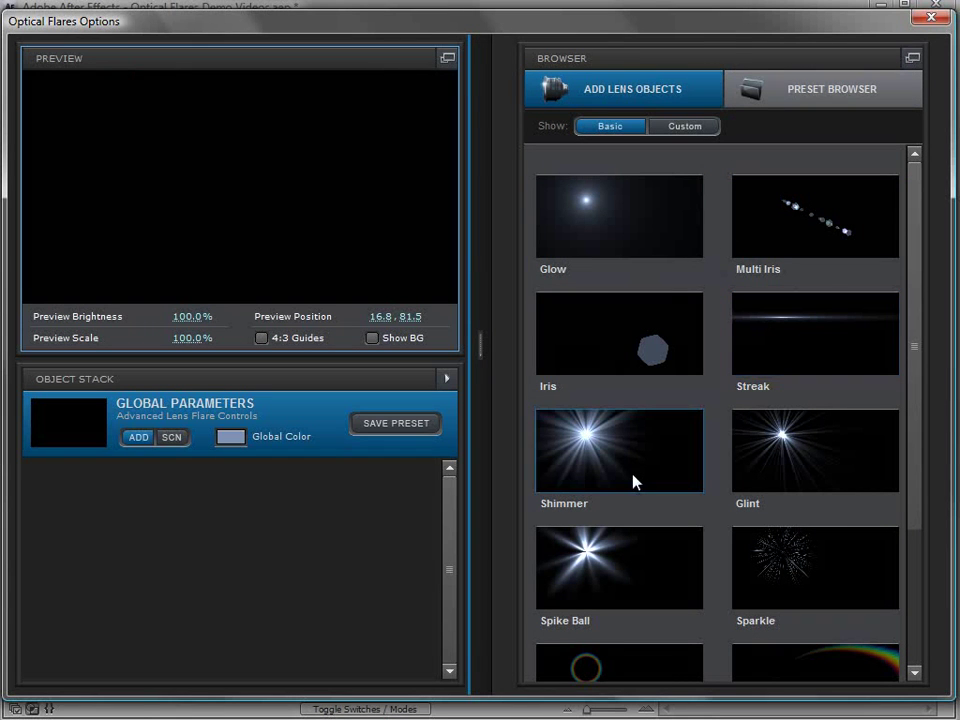
Step: Add Glow, Multi Iris, Spike Ball and Streak elements to the flare
left_click(594, 225)
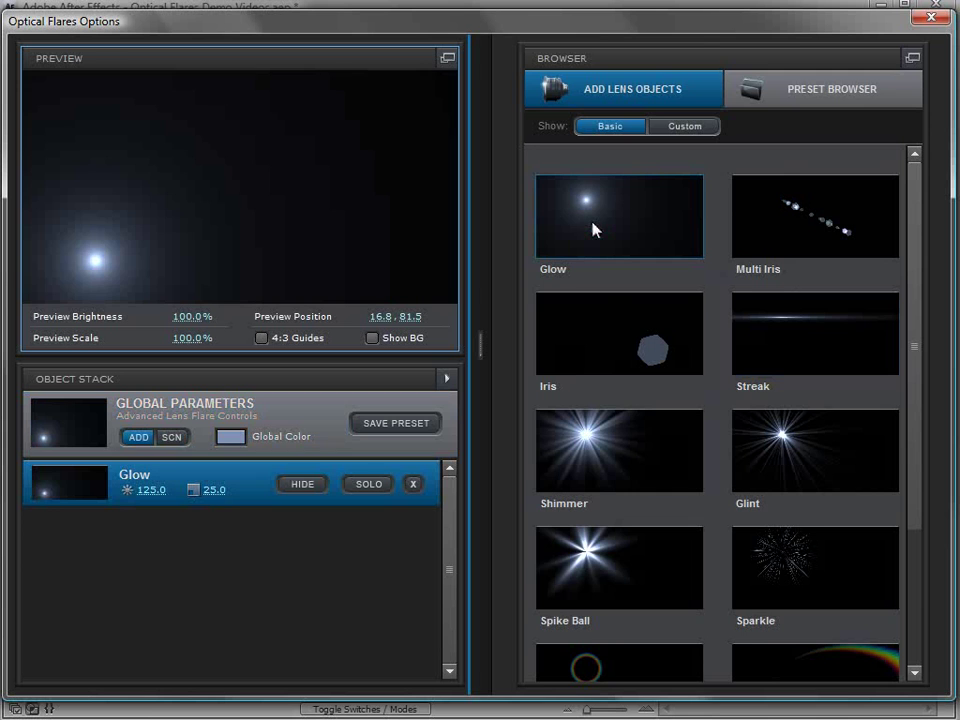
left_click_drag(131, 200, 140, 166)
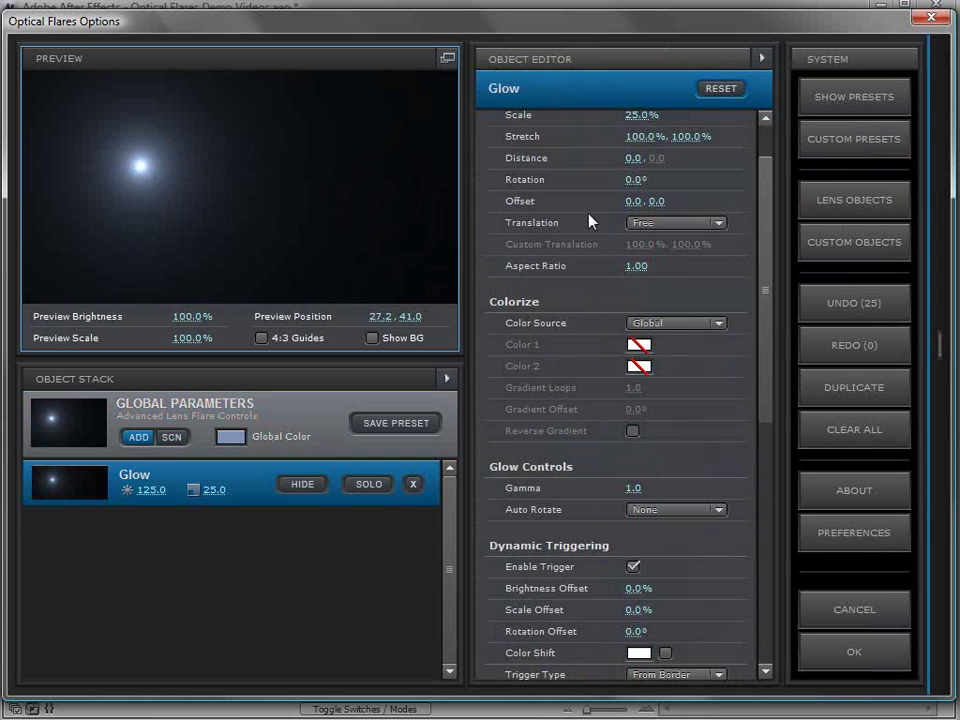
left_click(836, 203)
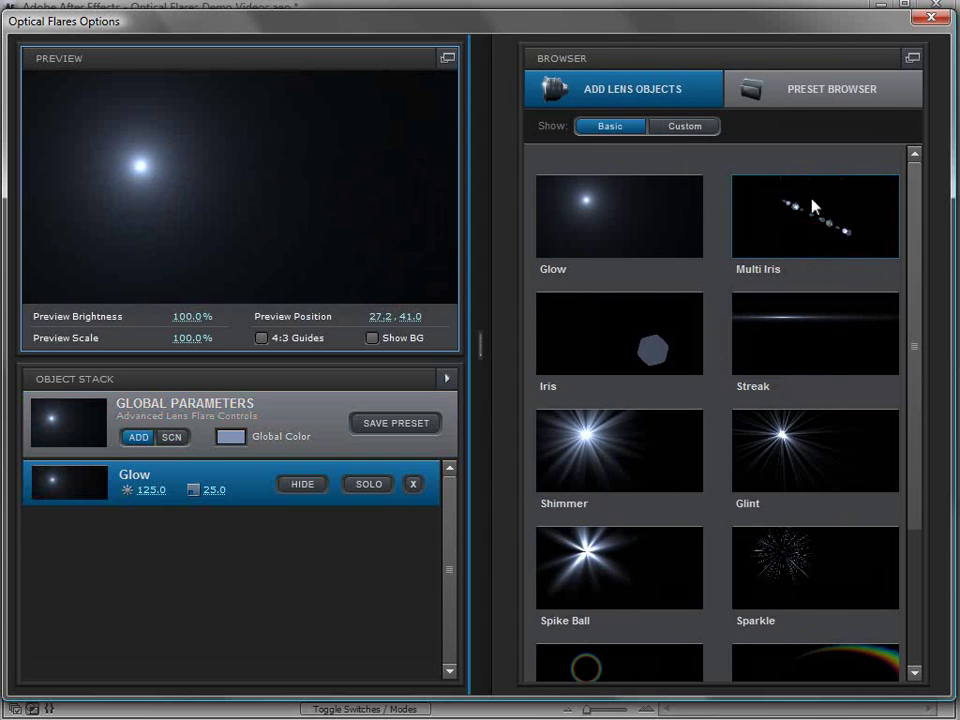
left_click(789, 234)
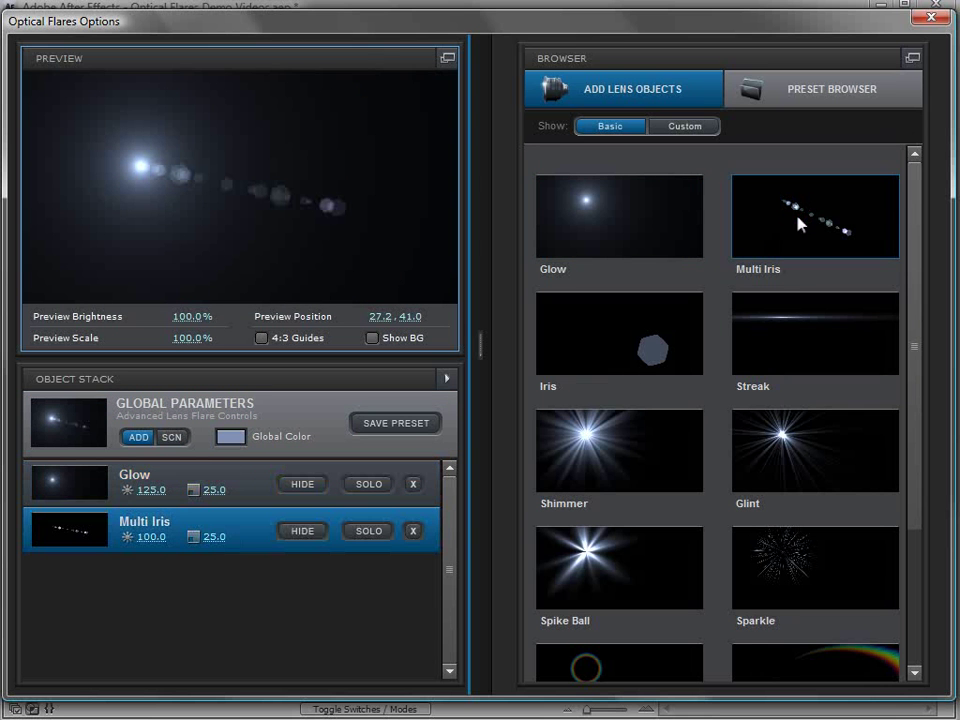
left_click(590, 565)
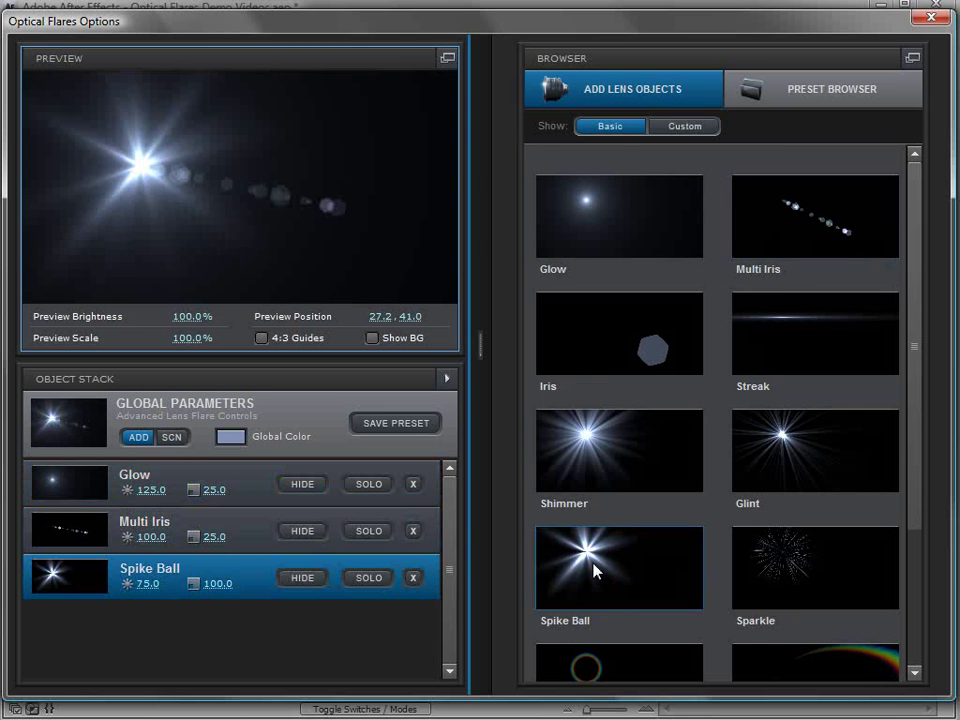
left_click(778, 329)
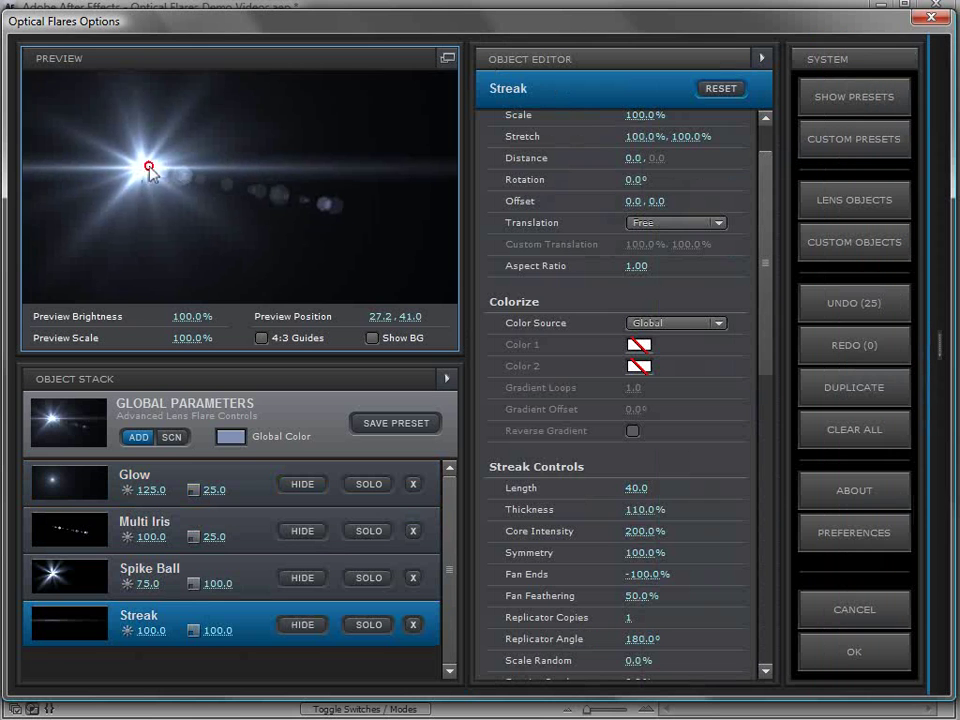
mouse_move(150, 167)
left_mouse_down()
mouse_move(366, 173)
mouse_move(135, 150)
mouse_move(146, 126)
left_mouse_up()
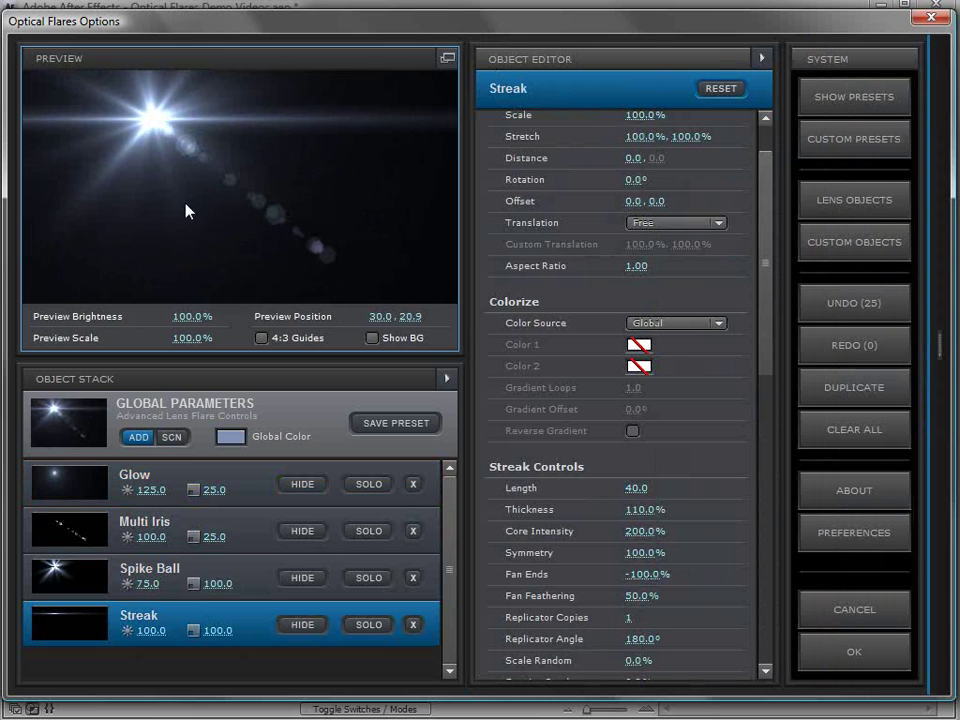
Step: Adjust Glow brightness, shrink Spike Ball to 58.5 scale, and place the flare upper right
mouse_move(150, 491)
left_mouse_down()
mouse_move(165, 491)
mouse_move(94, 497)
mouse_move(143, 494)
left_mouse_up()
left_click_drag(215, 583, 125, 585)
left_click(311, 113)
mouse_move(311, 113)
left_mouse_down()
mouse_move(349, 171)
mouse_move(320, 124)
left_mouse_up()
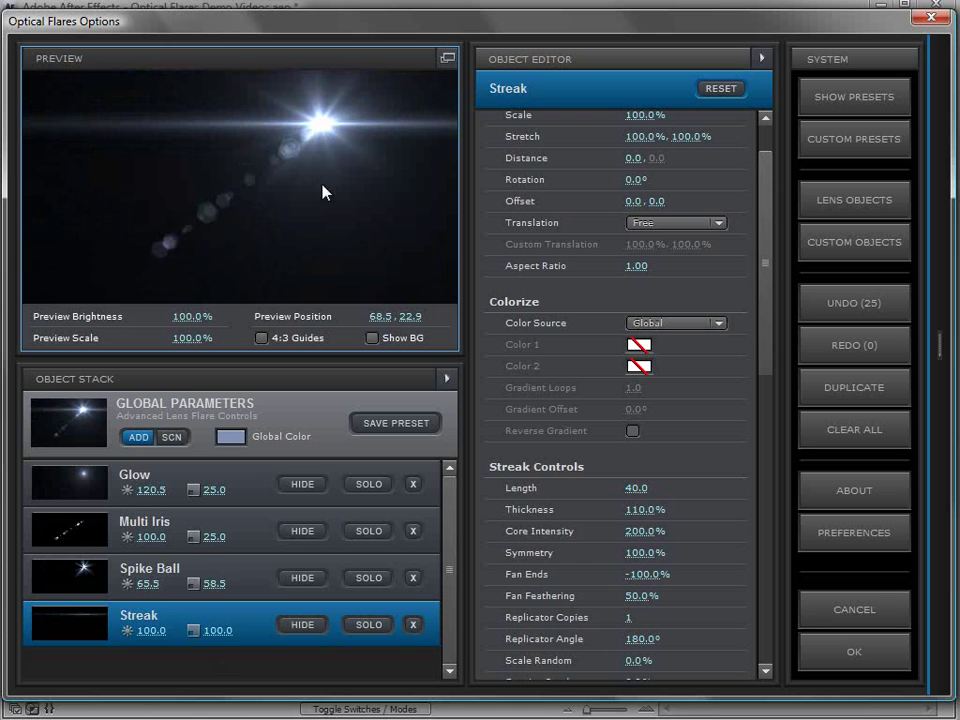
Step: Set the flare's Global Color to orange D7894A
left_click(231, 438)
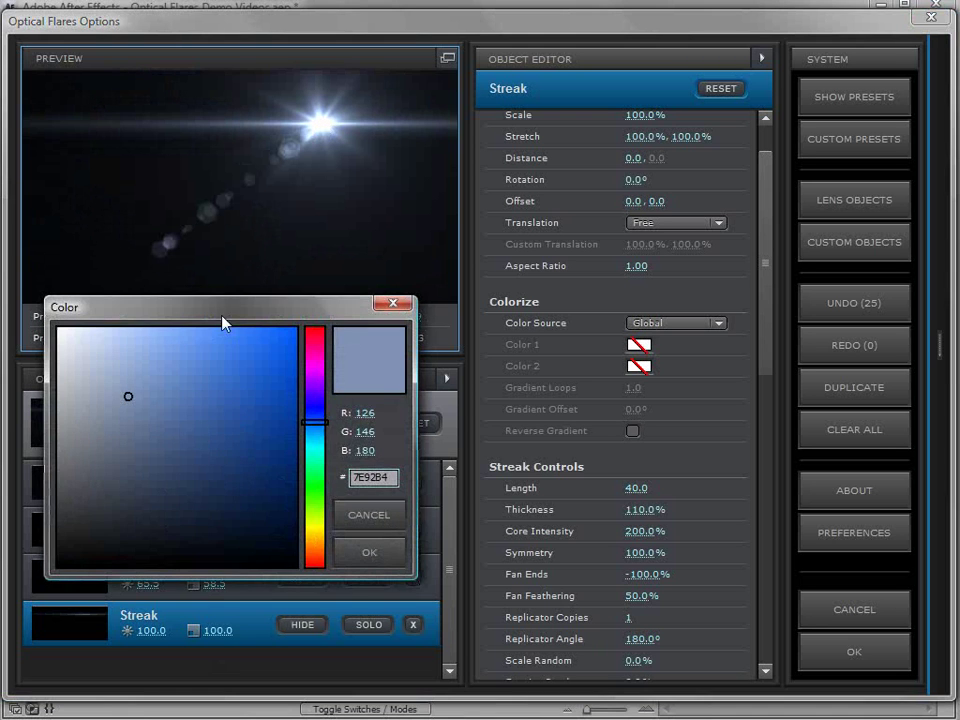
left_click(166, 393)
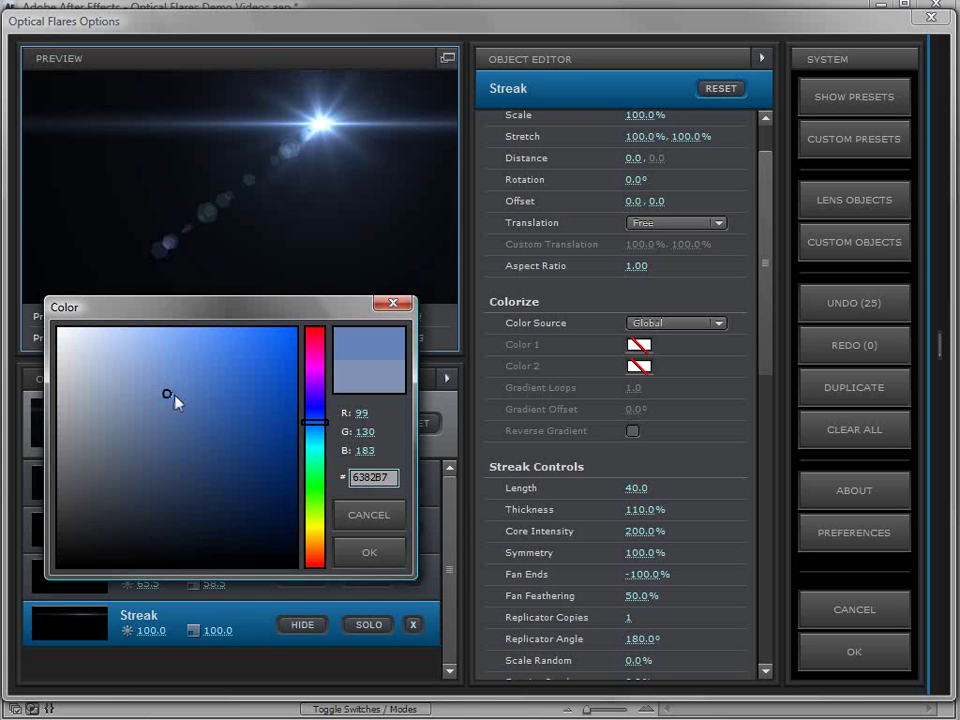
mouse_move(314, 467)
left_mouse_down()
mouse_move(326, 390)
mouse_move(330, 478)
mouse_move(315, 558)
left_mouse_up()
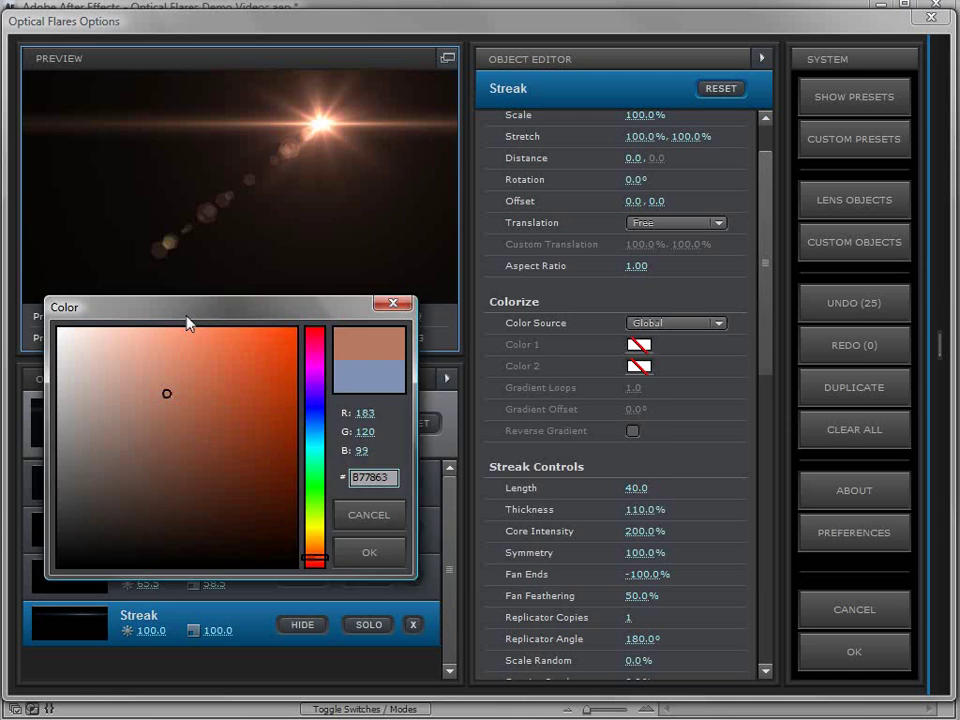
mouse_move(188, 322)
left_mouse_down()
mouse_move(591, 300)
mouse_move(620, 283)
left_mouse_up()
mouse_move(593, 356)
left_mouse_down()
mouse_move(696, 360)
mouse_move(653, 349)
mouse_move(661, 348)
left_mouse_up()
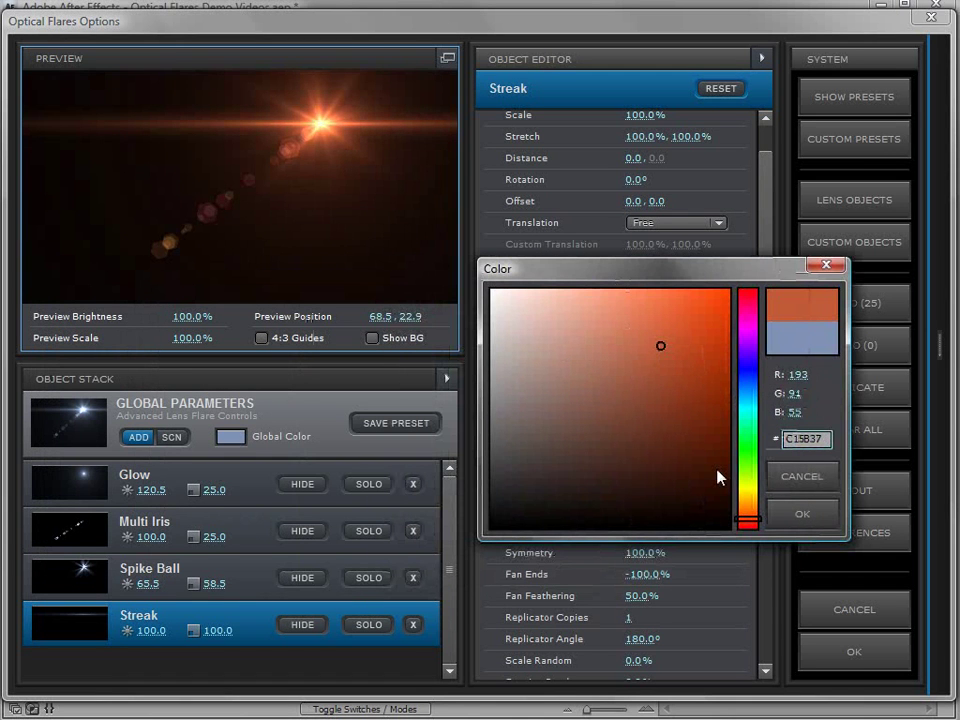
mouse_move(748, 517)
left_mouse_down()
mouse_move(749, 506)
mouse_move(748, 516)
left_mouse_up()
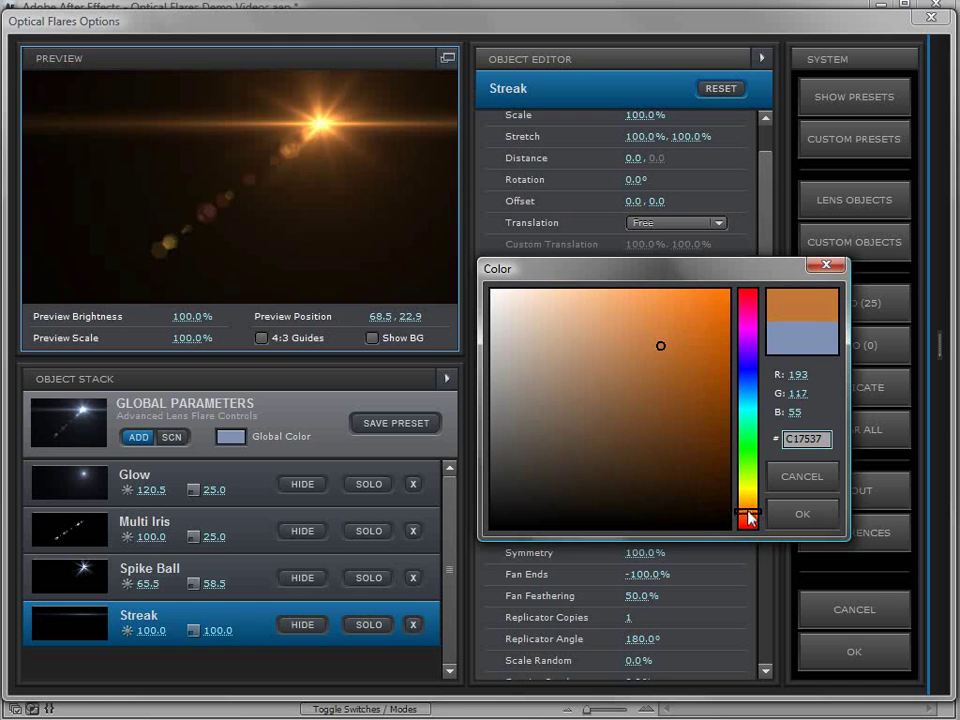
left_click(677, 338)
left_click(647, 325)
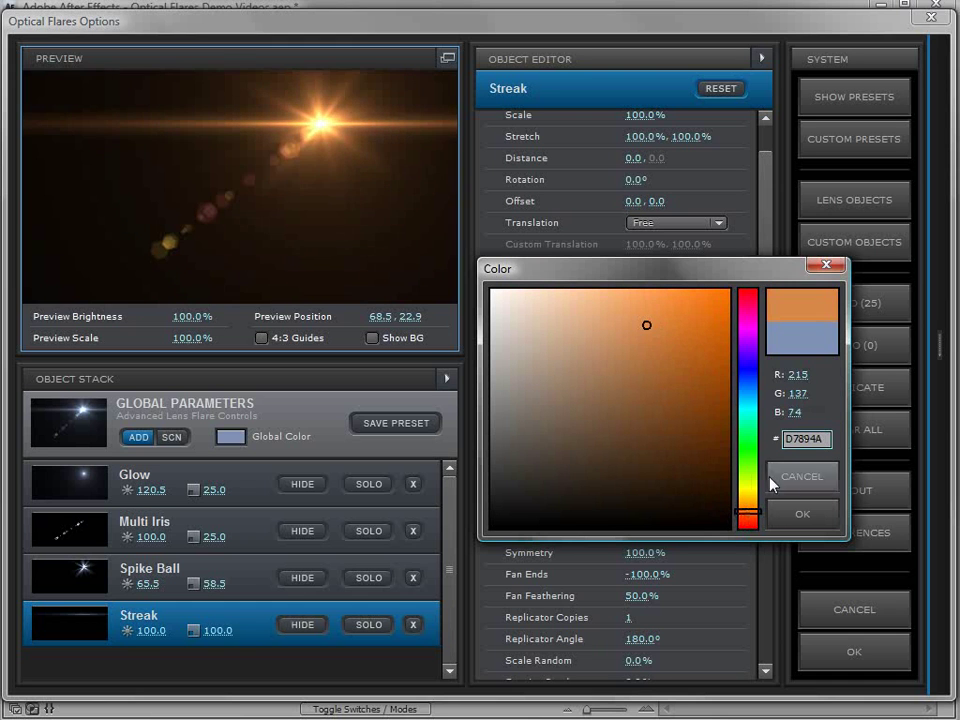
left_click(790, 514)
Step: Move the flare near the upper centre of the preview, at 60.6, 23.3
left_click_drag(300, 130, 149, 104)
left_click_drag(148, 173, 286, 195)
left_click(300, 410)
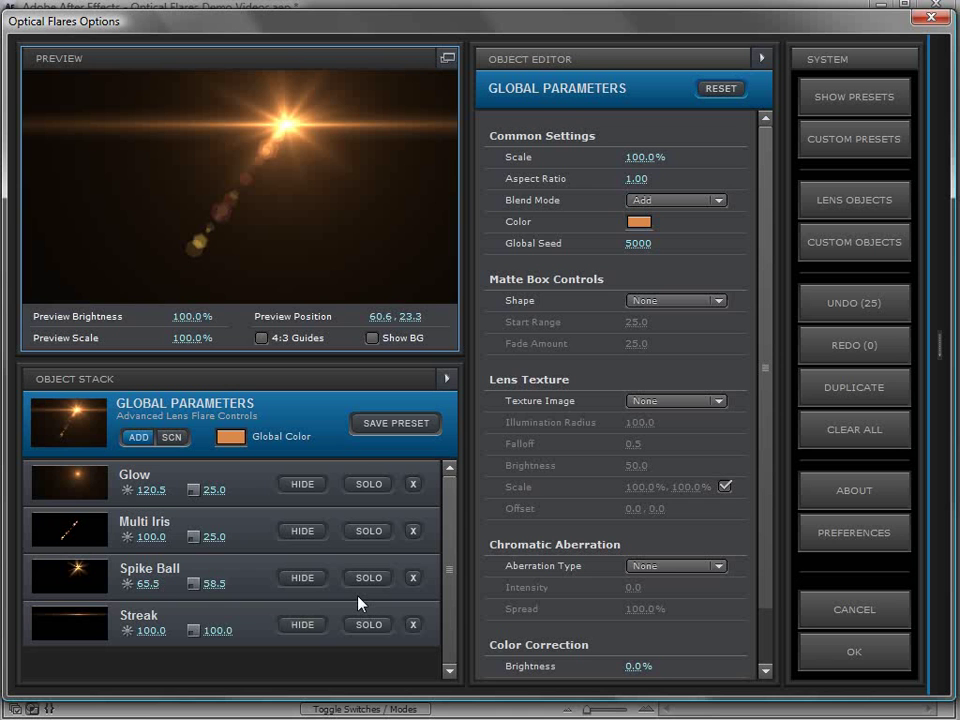
Step: Set the Streak's Color Source to Custom and make its Color 1 blue
left_click(247, 625)
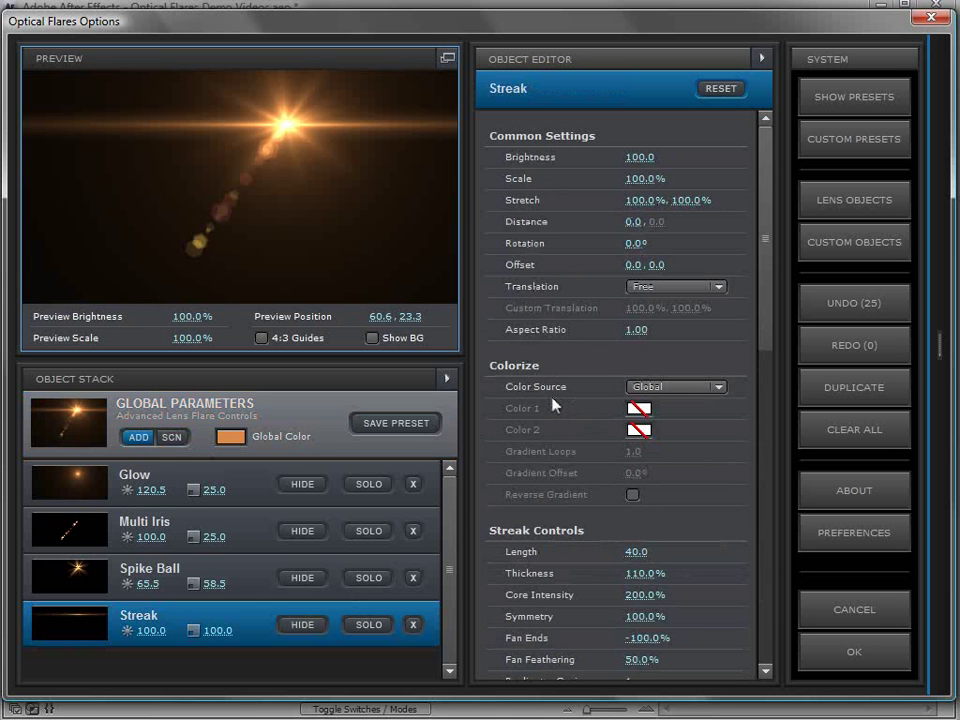
left_click(665, 387)
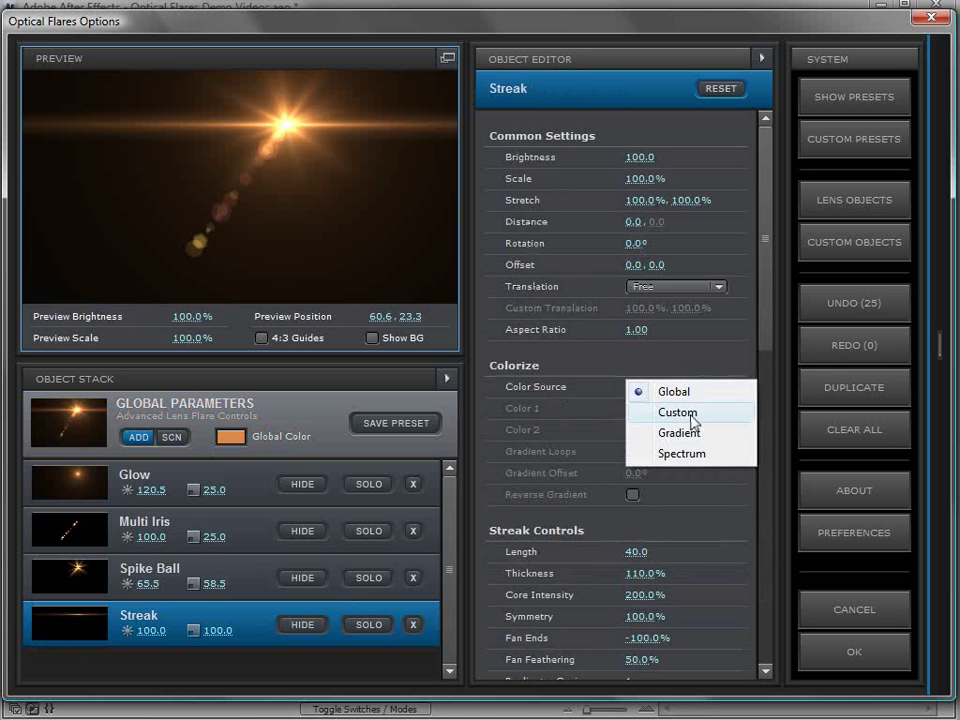
left_click(692, 416)
left_click(637, 410)
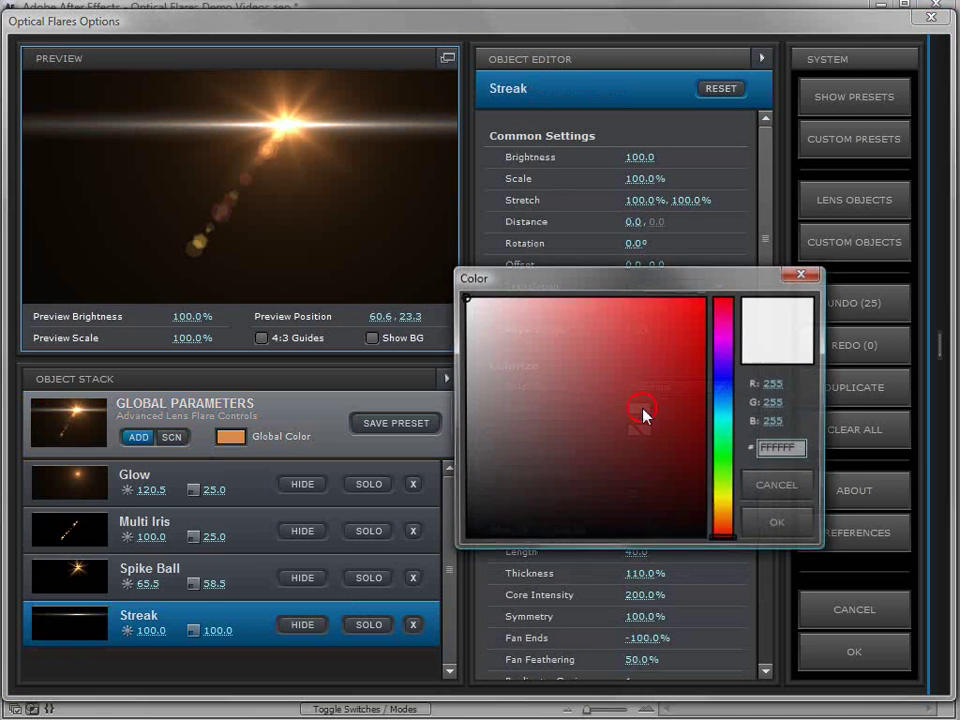
left_click(718, 398)
left_click(685, 311)
left_click(678, 353)
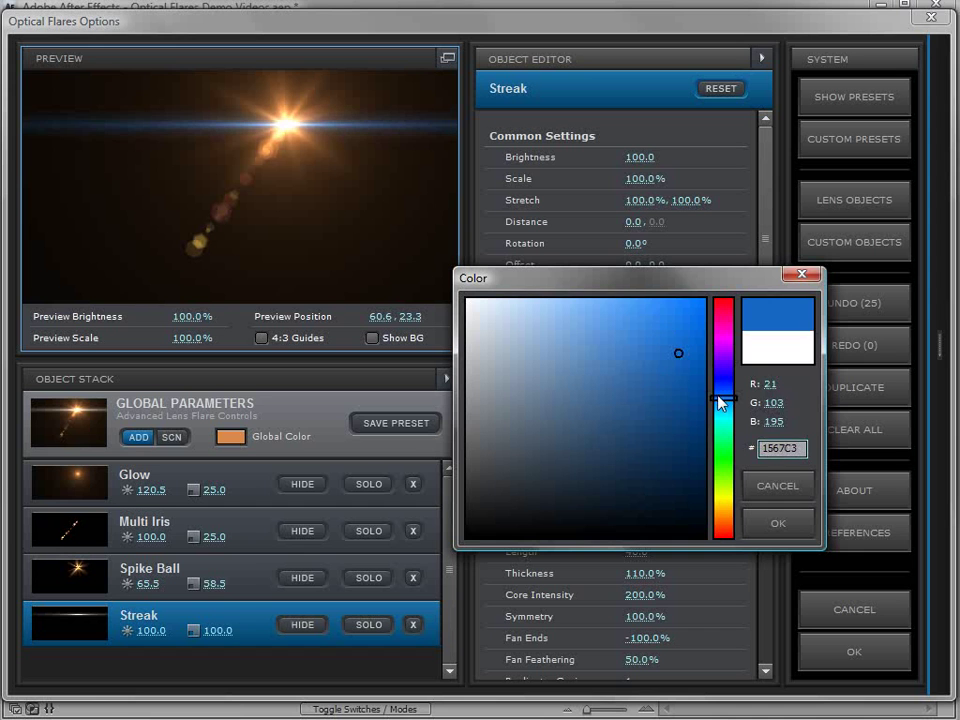
left_click_drag(720, 400, 723, 394)
left_click(779, 535)
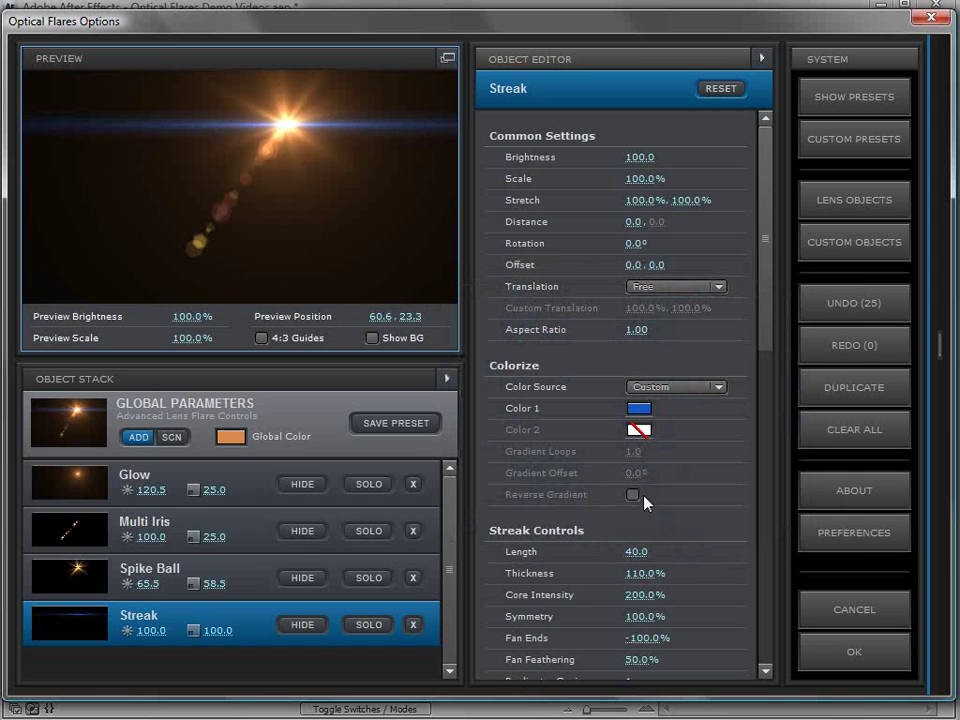
Step: Toggle Streak's Color Source and re-pick a slightly deeper blue for Color 1
left_click(646, 387)
left_click(676, 391)
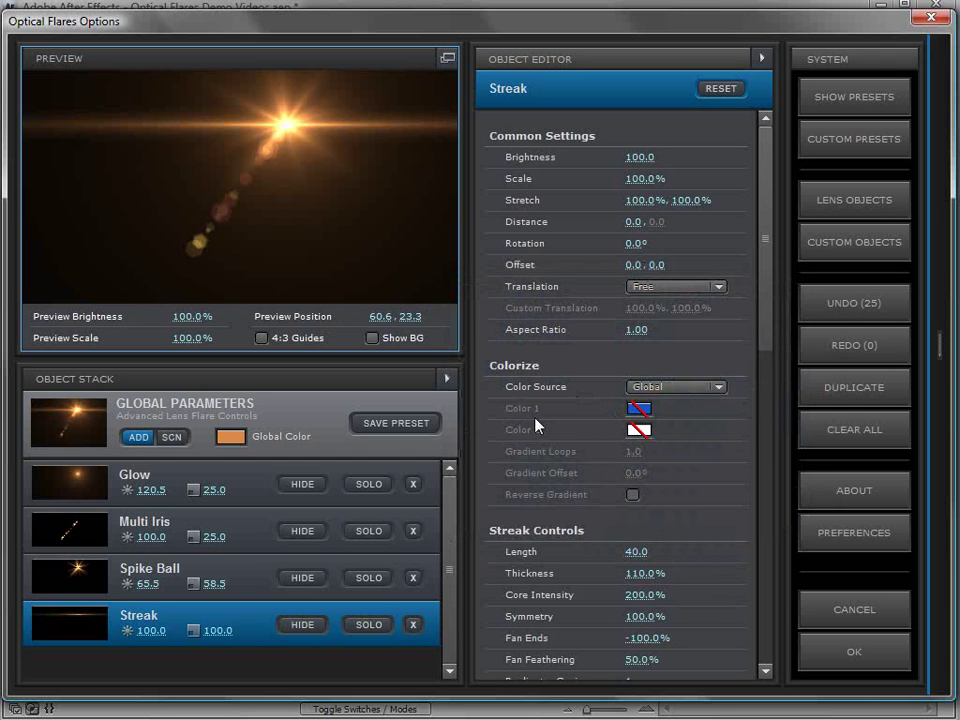
left_click(638, 409)
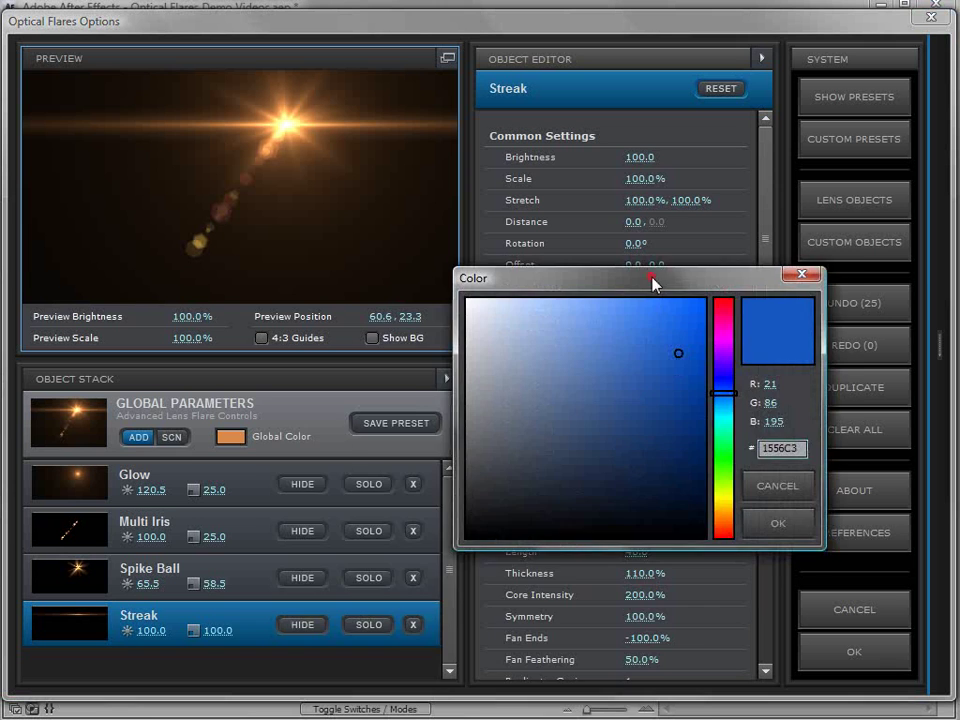
left_click_drag(651, 284, 462, 448)
mouse_move(489, 517)
left_mouse_down()
mouse_move(495, 525)
mouse_move(499, 499)
mouse_move(497, 511)
left_mouse_up()
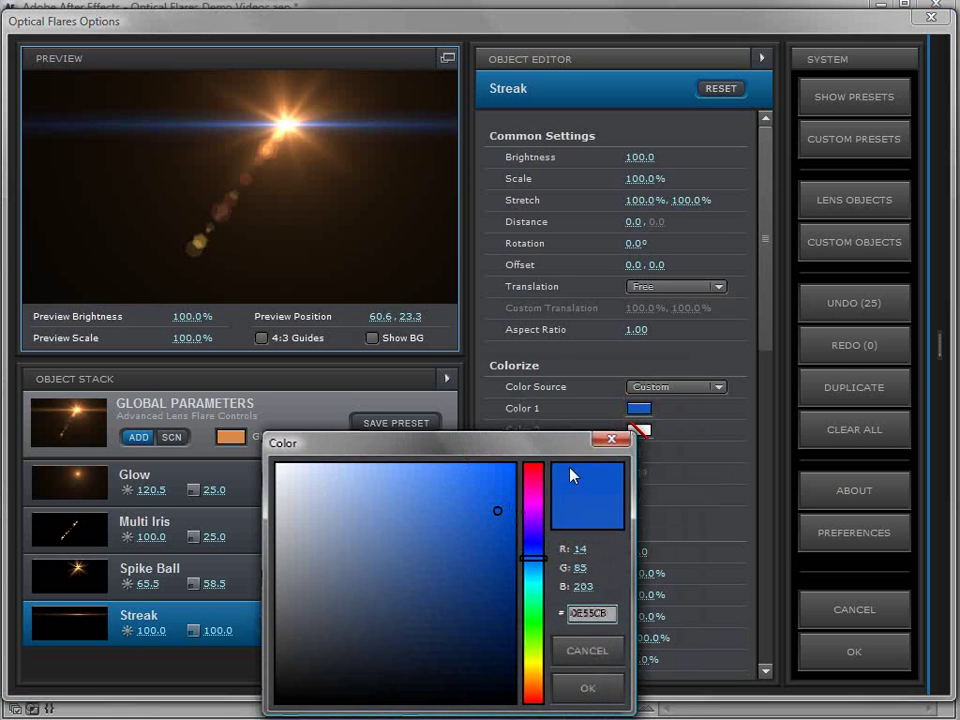
left_click(588, 687)
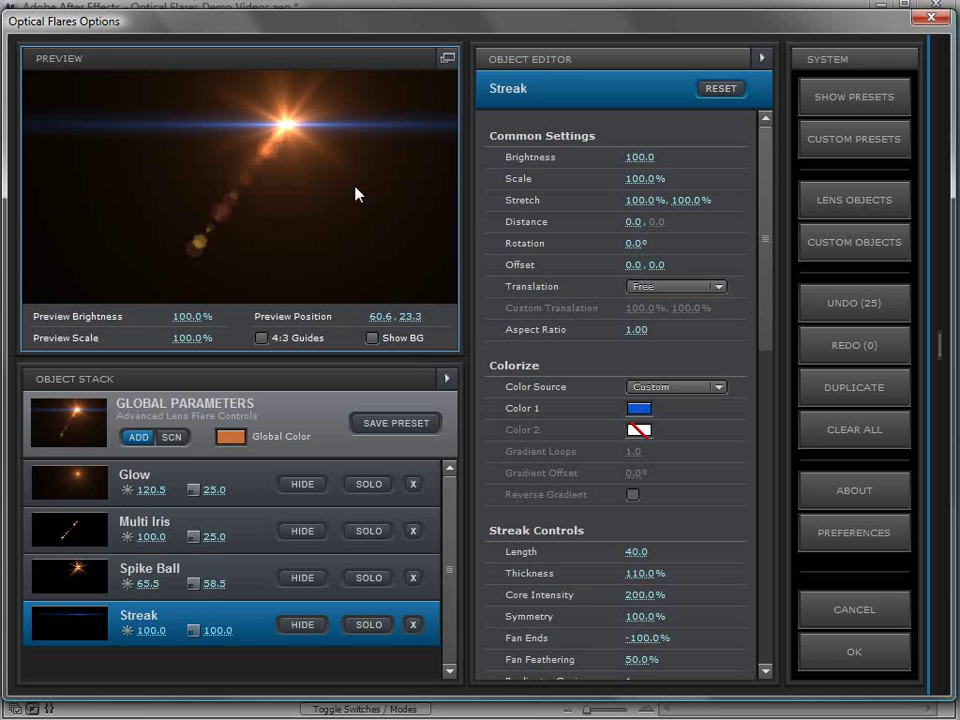
Step: Switch back and forth between the Preset Browser and the lens objects list
left_click(815, 97)
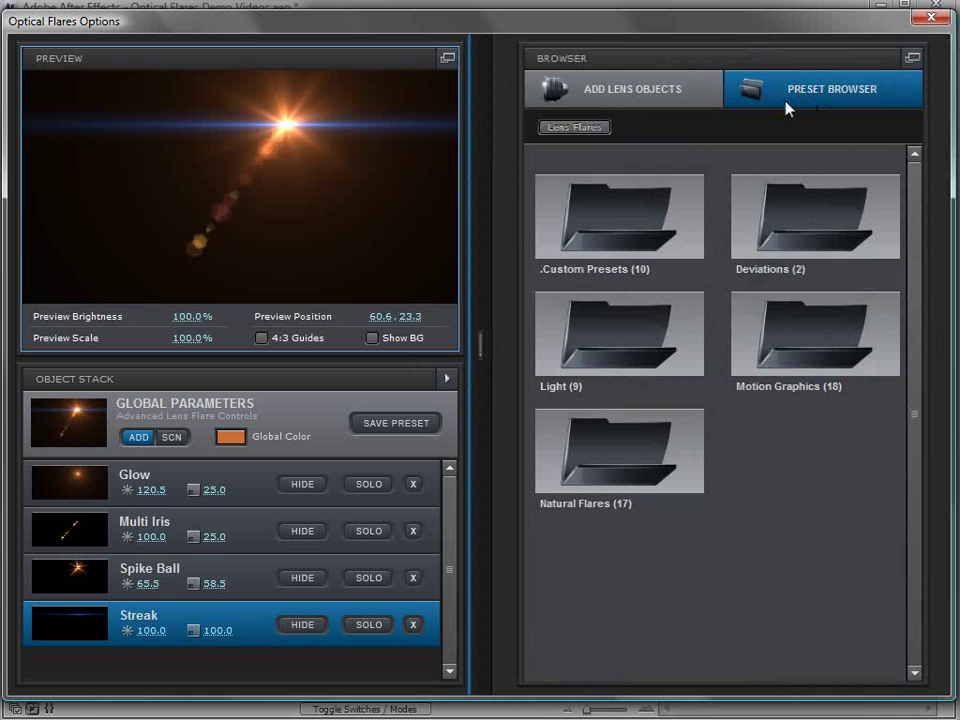
left_click(714, 96)
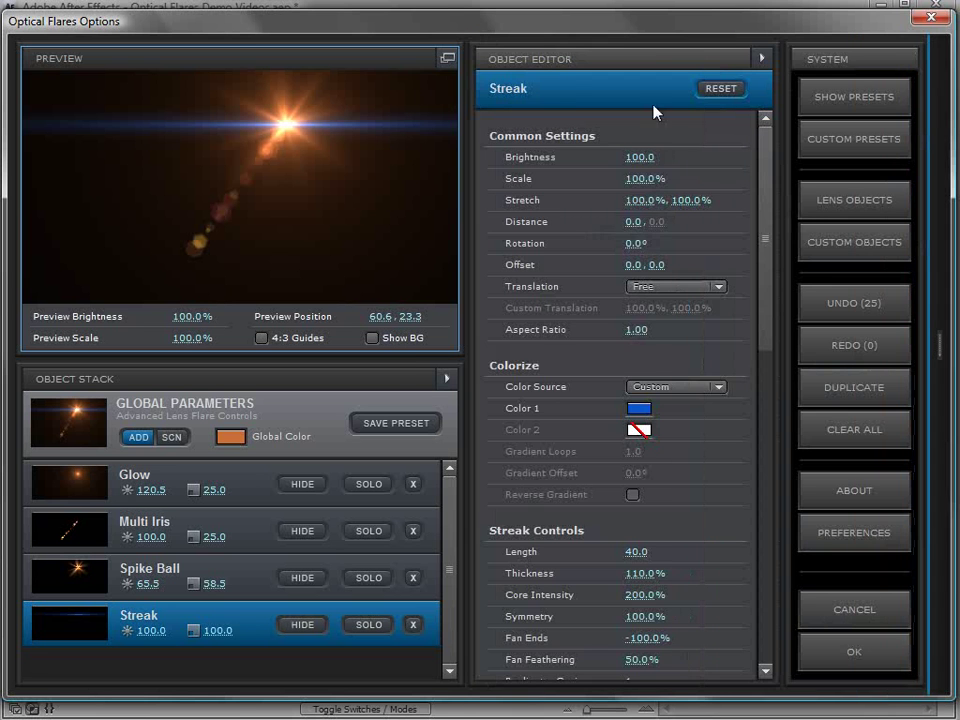
left_click(908, 115)
left_click(866, 158)
key("b")
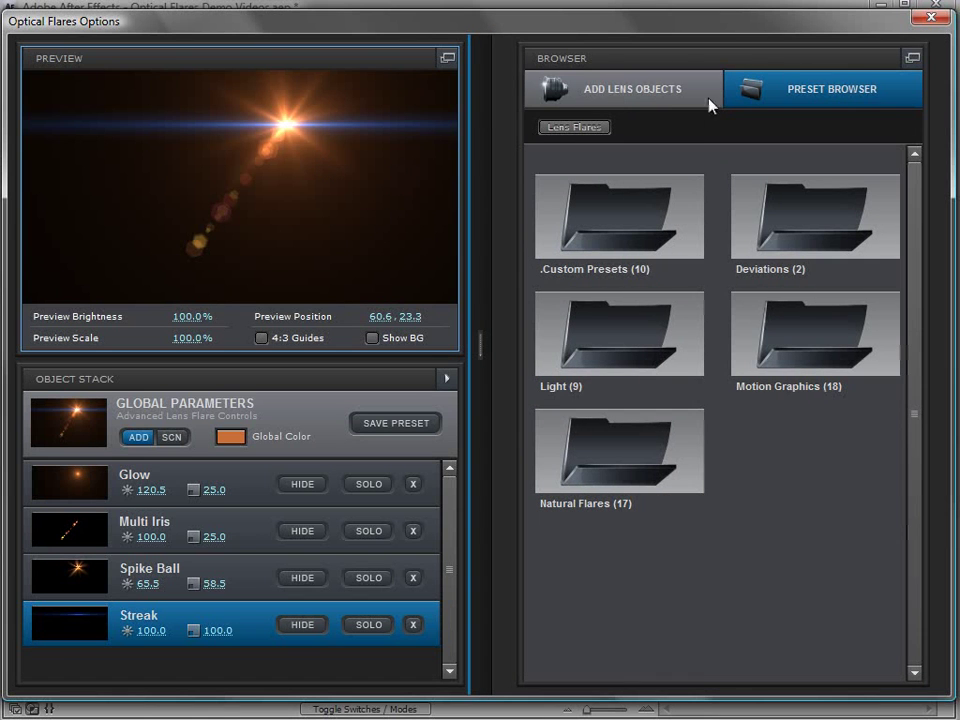
left_click(662, 97)
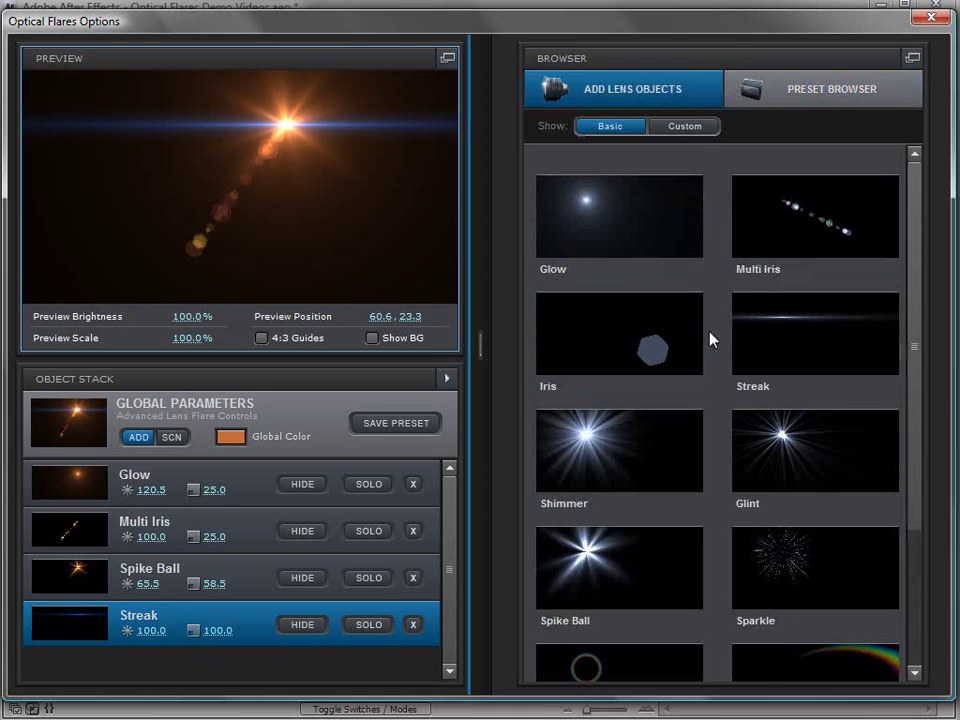
left_click(792, 104)
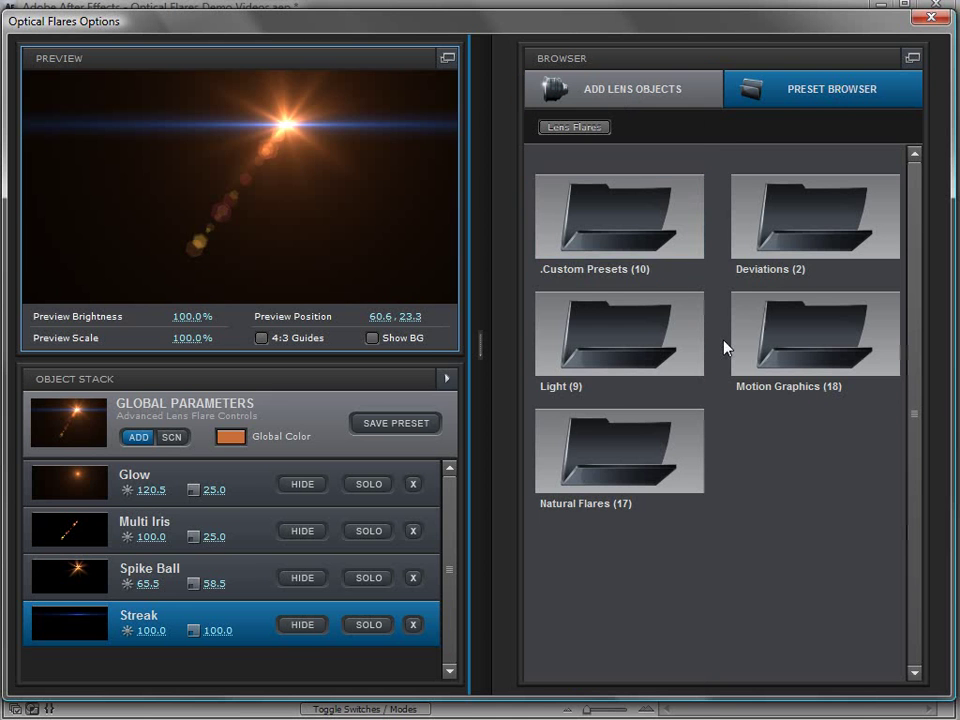
left_click(614, 97)
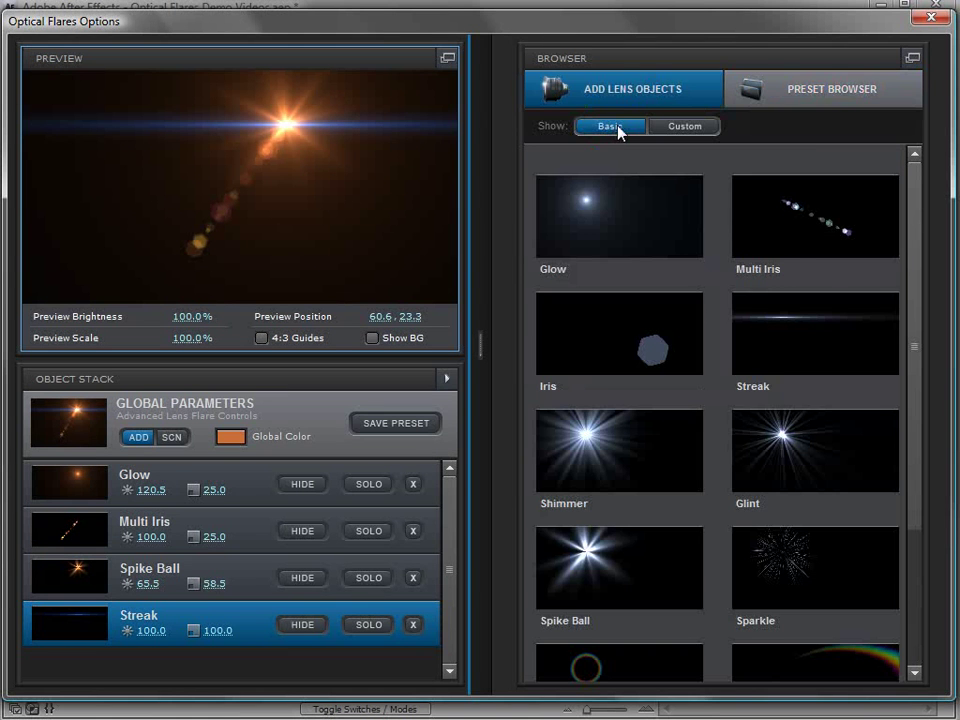
Step: Add the Golden Glint custom object as a Glint element and move the flare to 69.2, 61.0
left_click(688, 128)
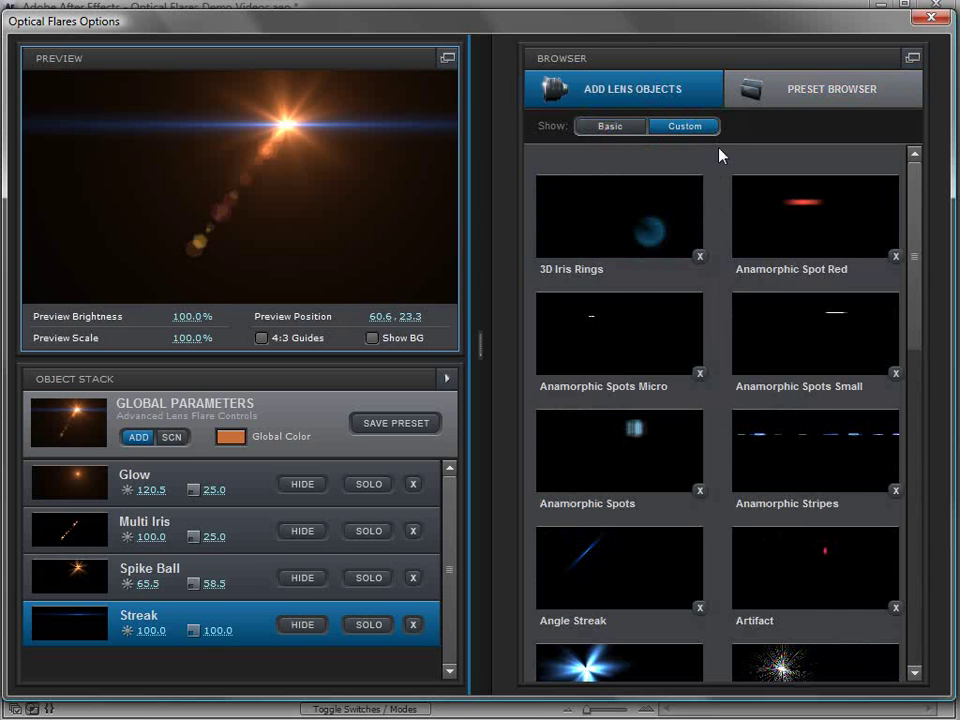
left_click(685, 128)
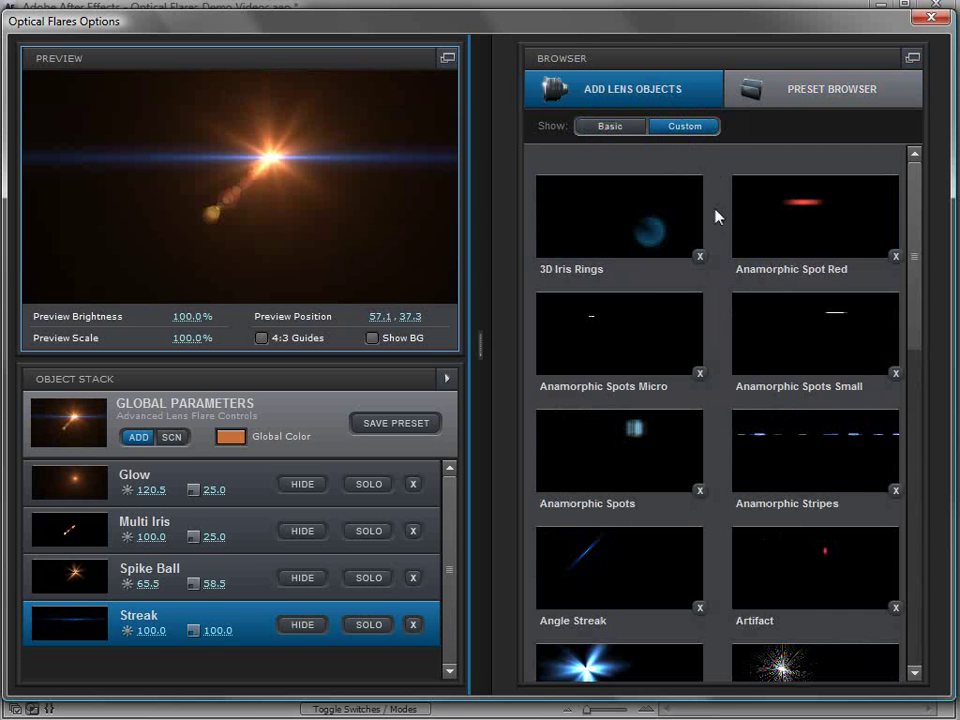
left_click_drag(915, 306, 928, 465)
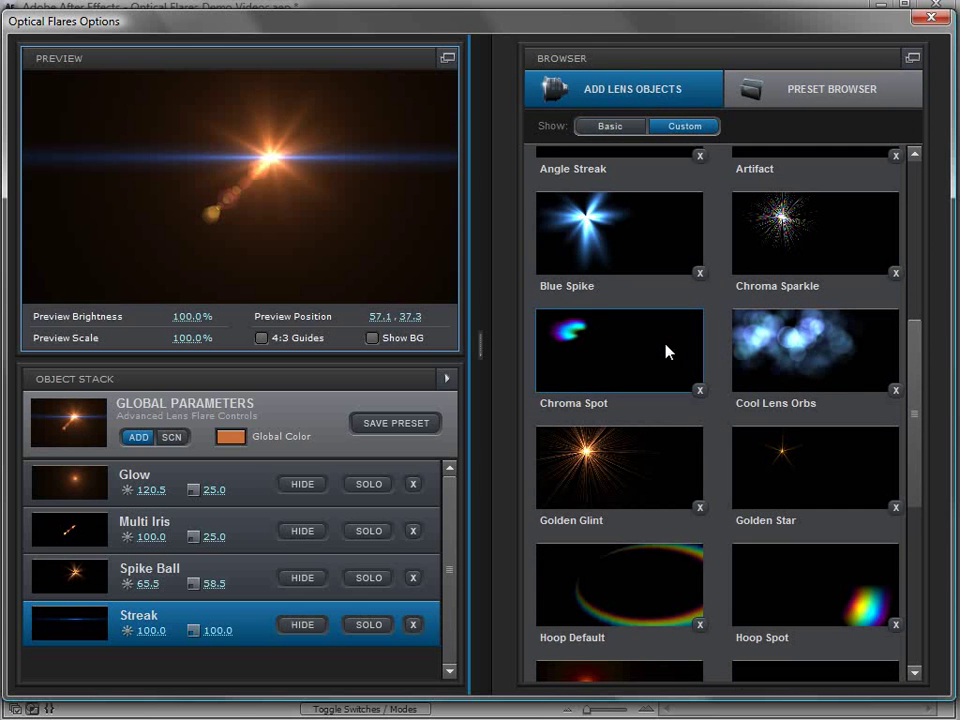
left_click(605, 450)
left_click_drag(285, 133, 323, 212)
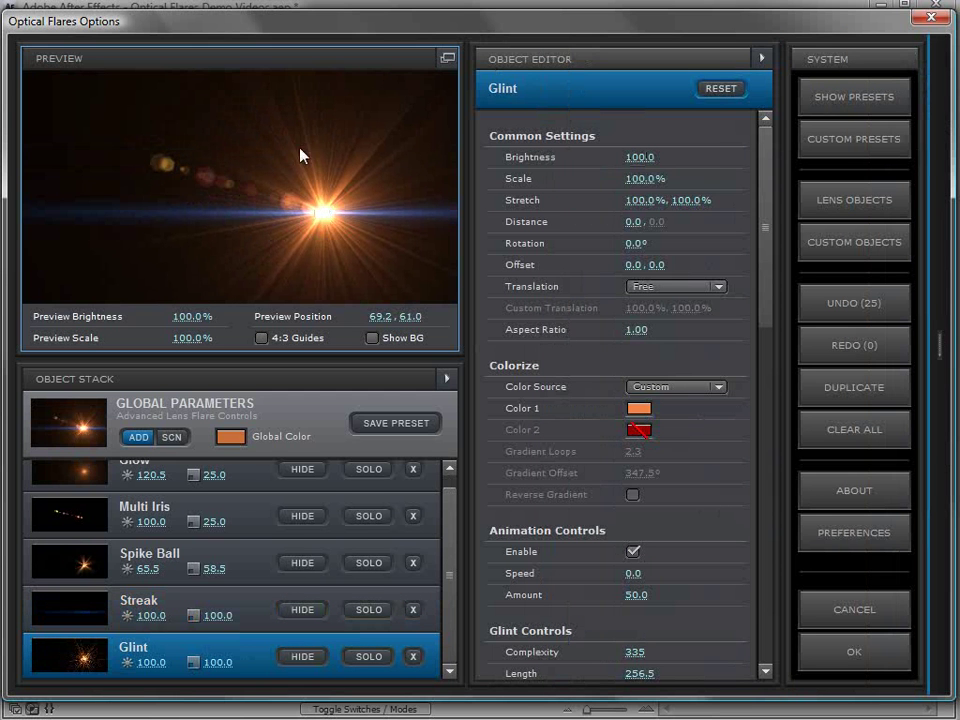
Step: Solo Spike Ball and set its Complexity to 29 and Length to 149, then unsolo
scroll(449, 616, "up", 1)
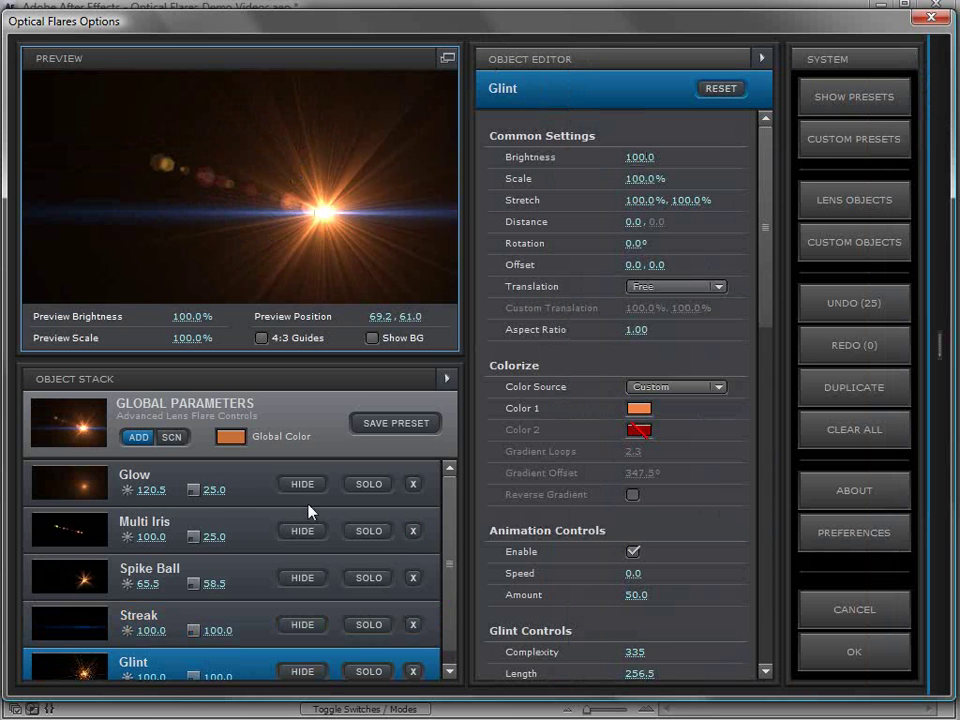
left_click(203, 565)
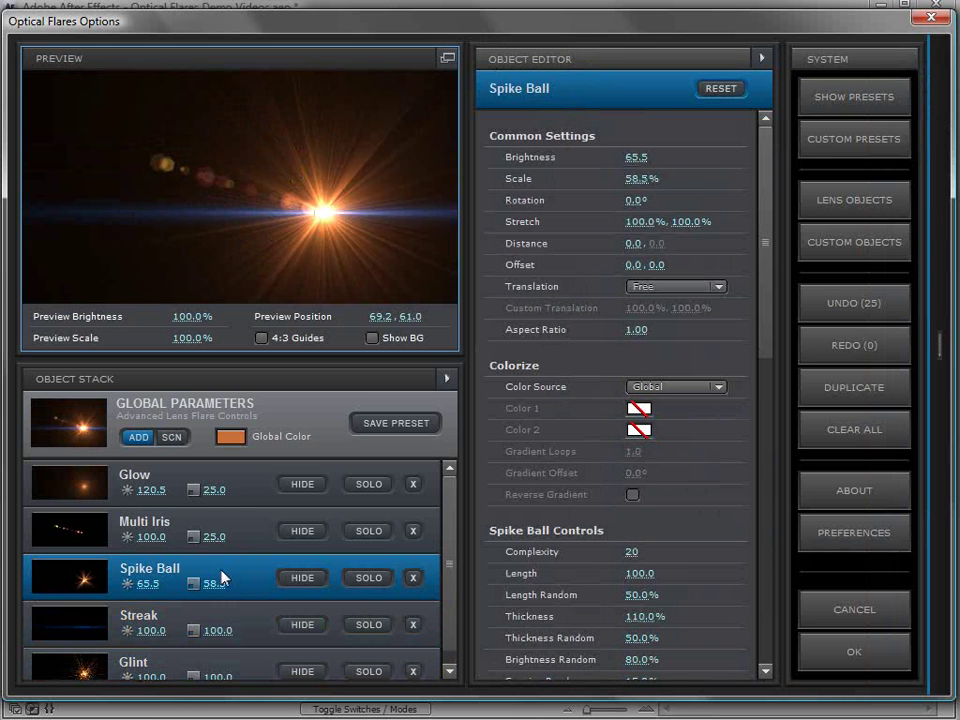
left_click(364, 579)
left_click_drag(321, 212, 277, 156)
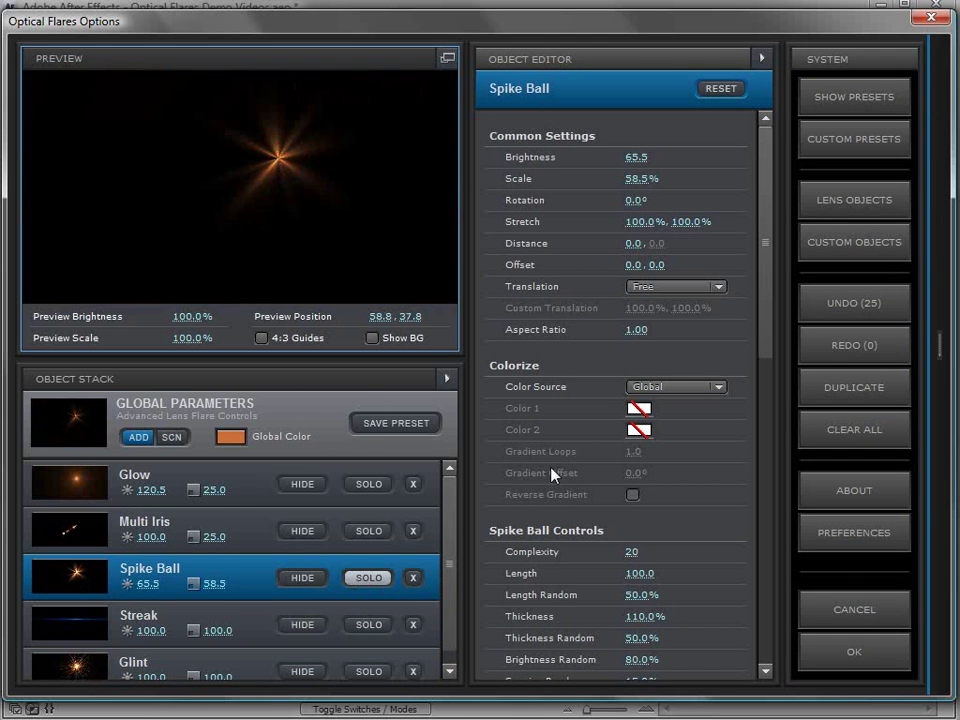
left_click_drag(631, 555, 671, 540)
left_click_drag(773, 245, 761, 317)
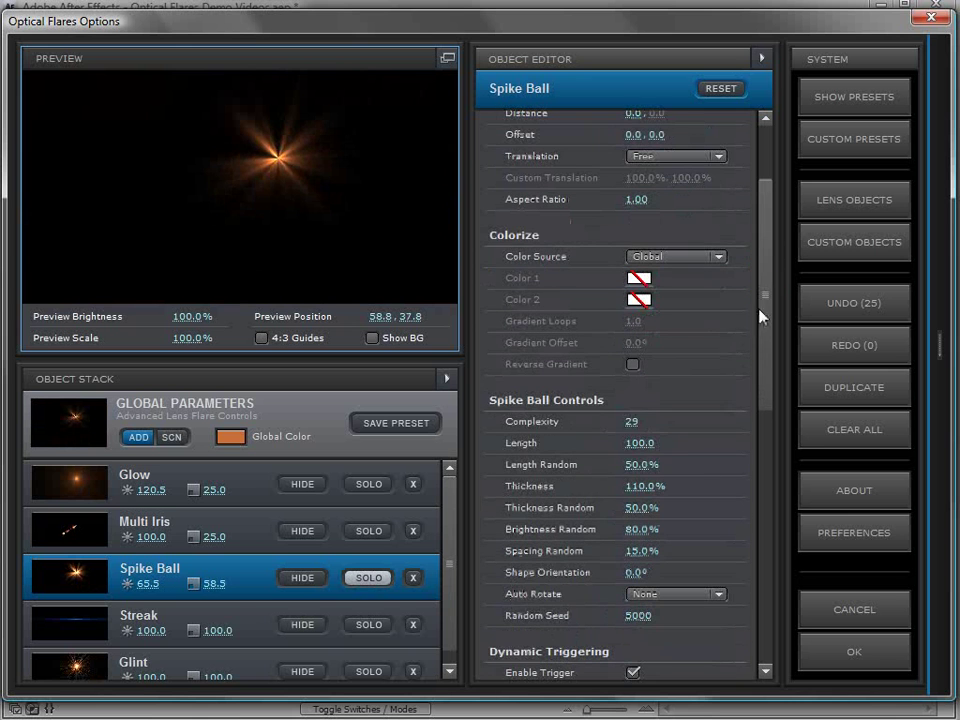
left_click_drag(640, 443, 720, 443)
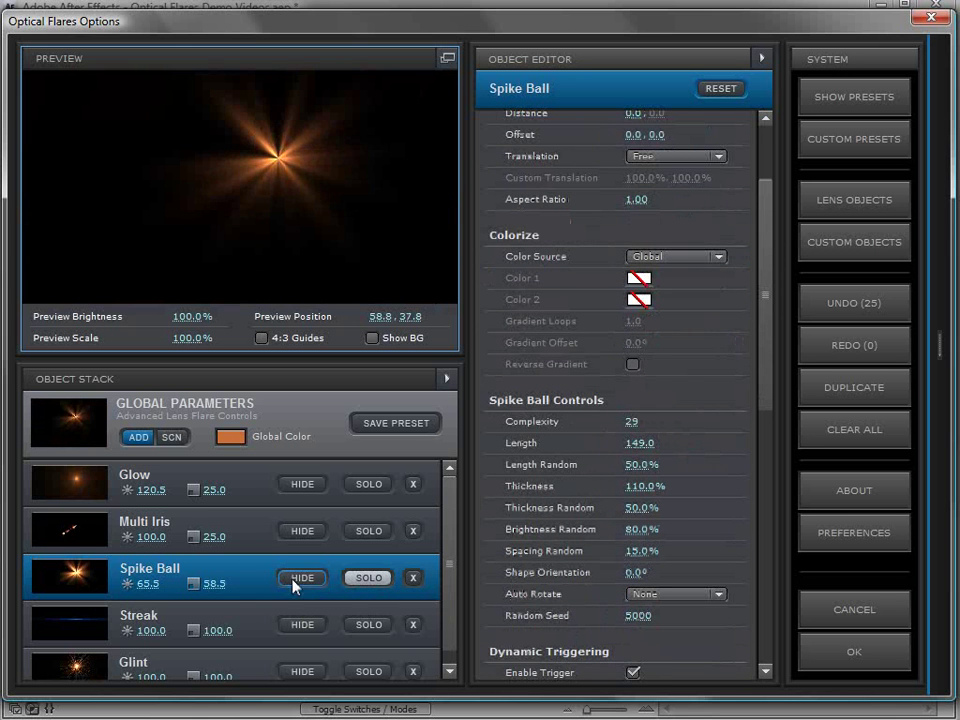
left_click(369, 577)
Step: Remove the Glint element, move the flare lower left, and start Save Preset
right_click(238, 573)
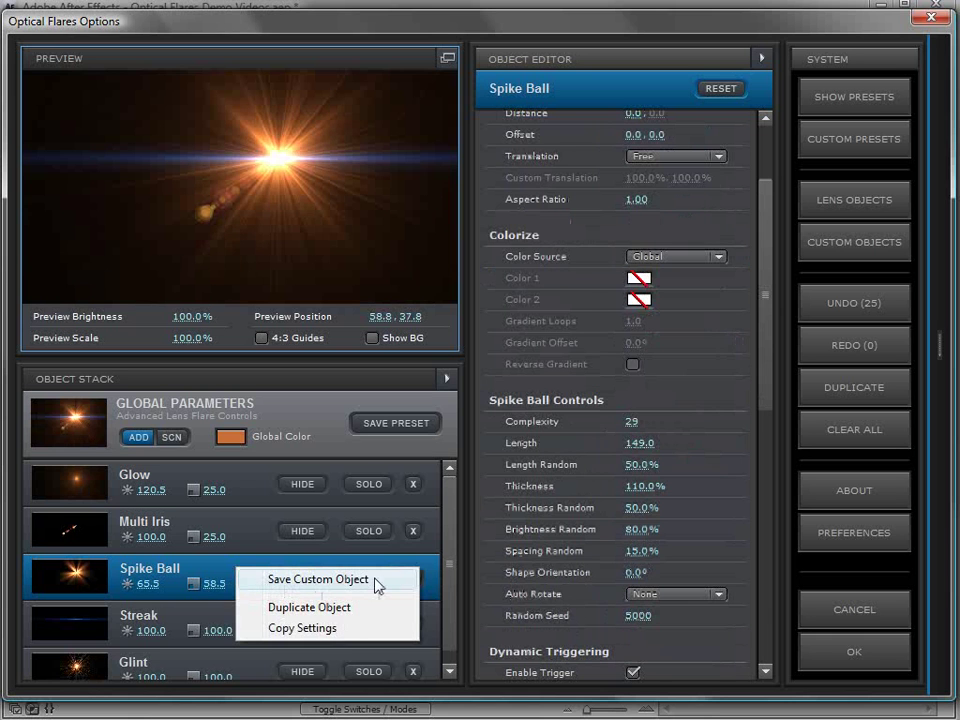
left_click(317, 580)
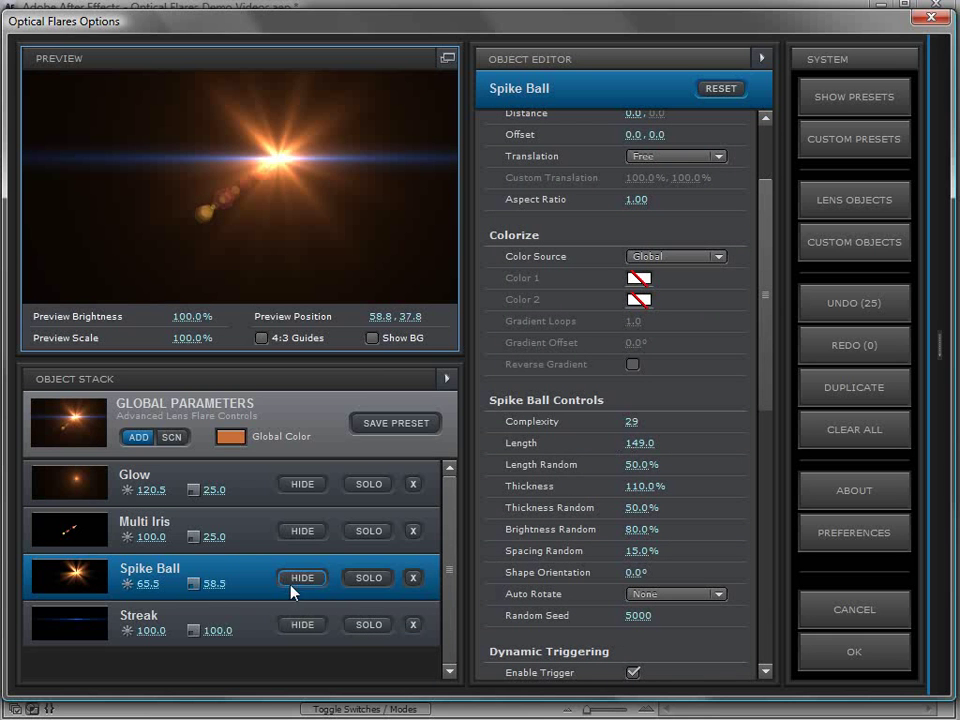
left_click(305, 126)
left_click_drag(300, 160, 143, 240)
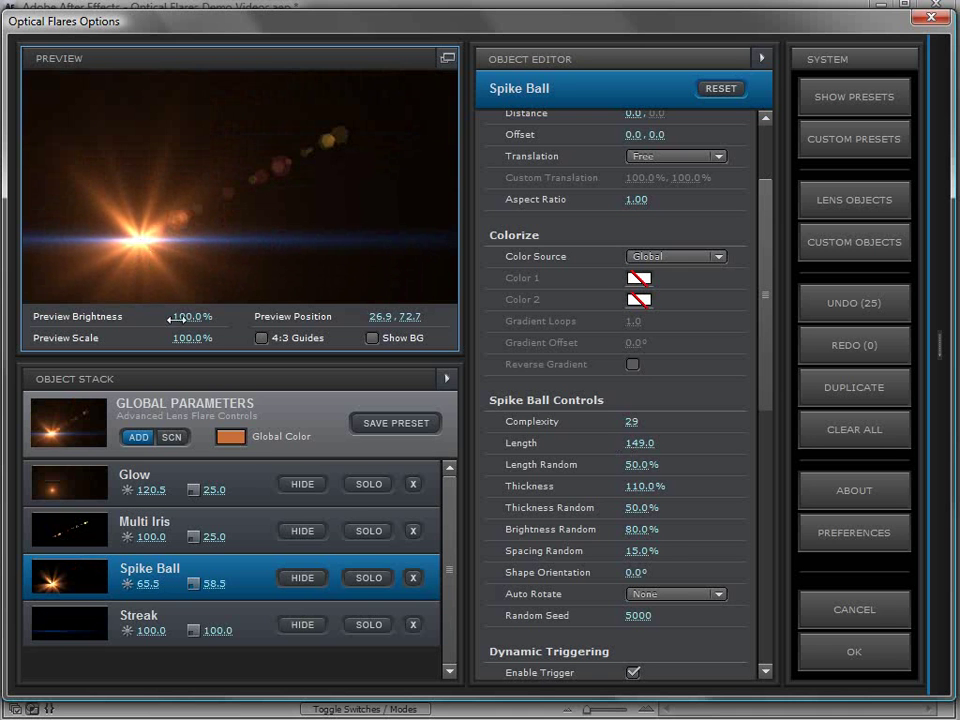
left_click(393, 424)
Step: Name the preset 'Cool Flare' and save it in the .Custom Presets folder
left_click(458, 488)
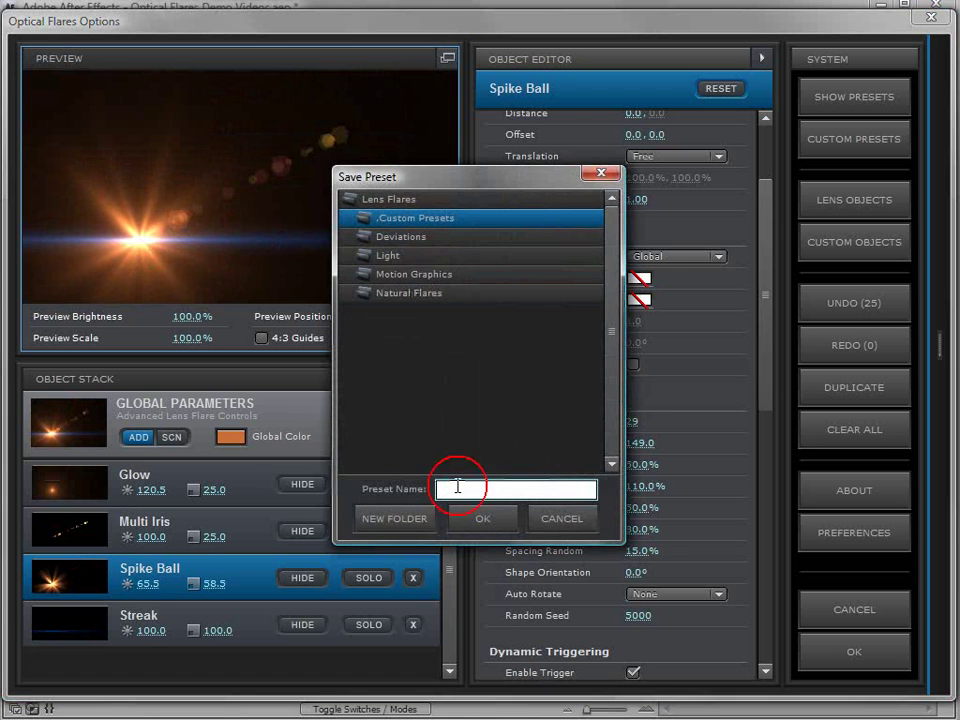
type("Cool Flare")
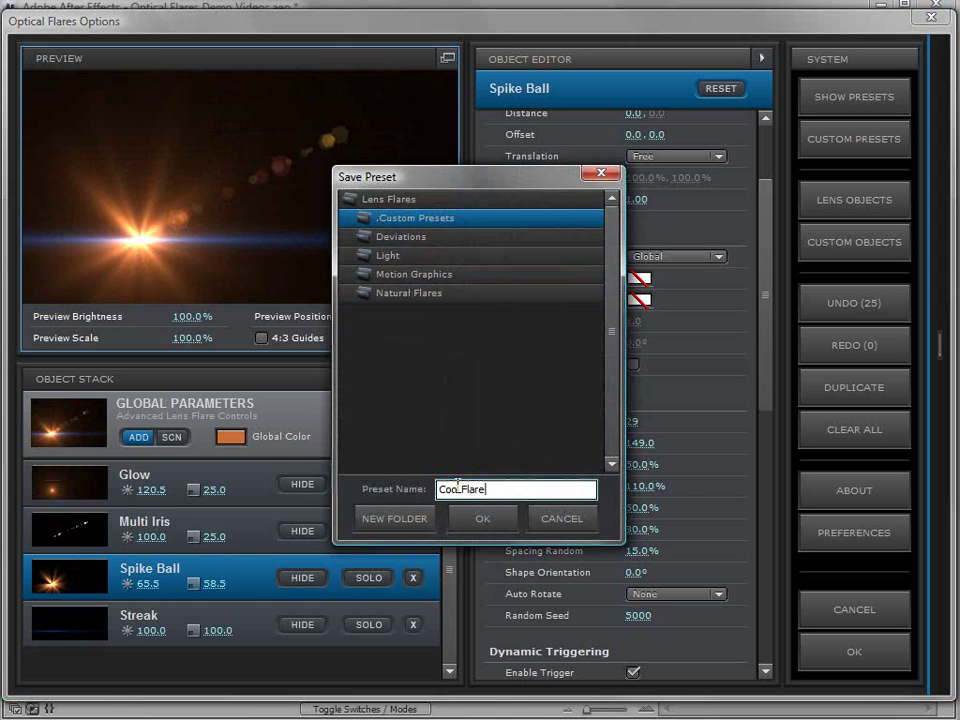
left_click(394, 243)
left_click(396, 275)
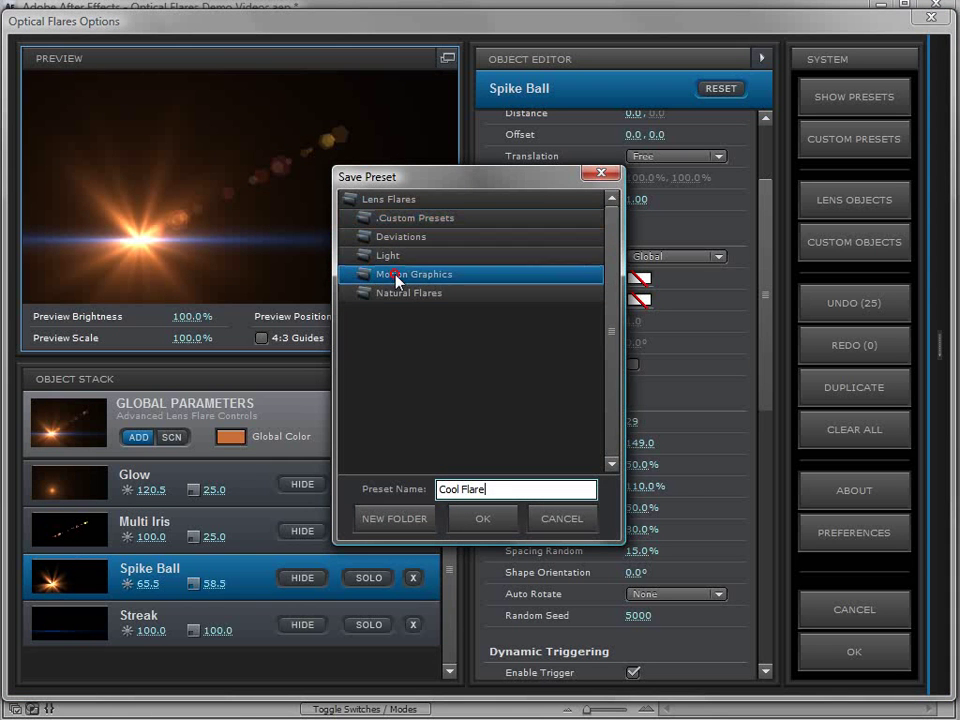
left_click(396, 293)
left_click(402, 220)
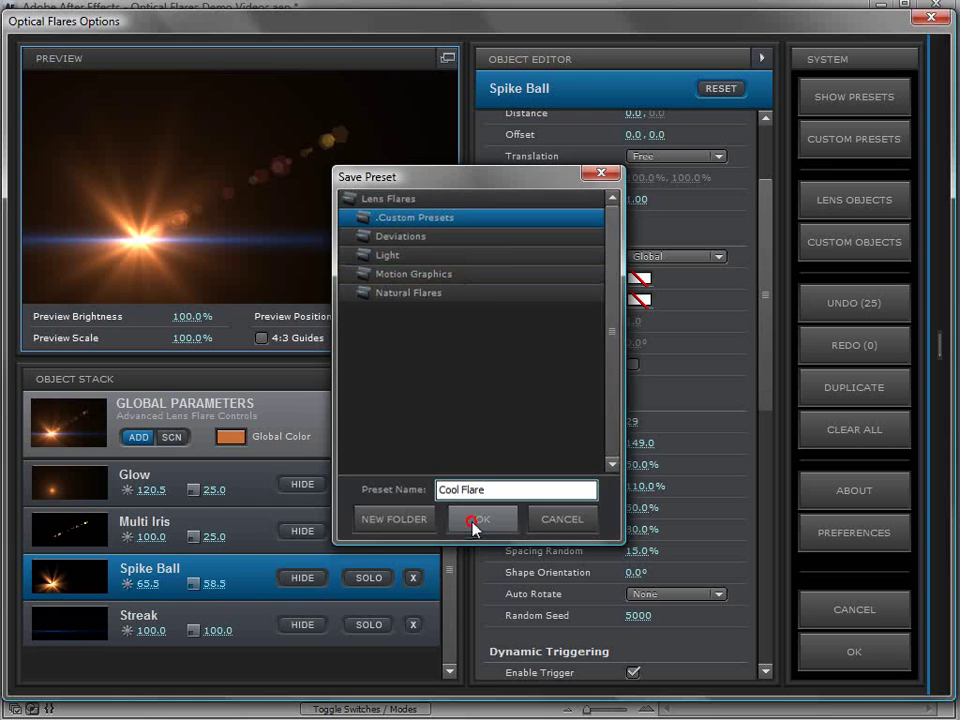
left_click(477, 516)
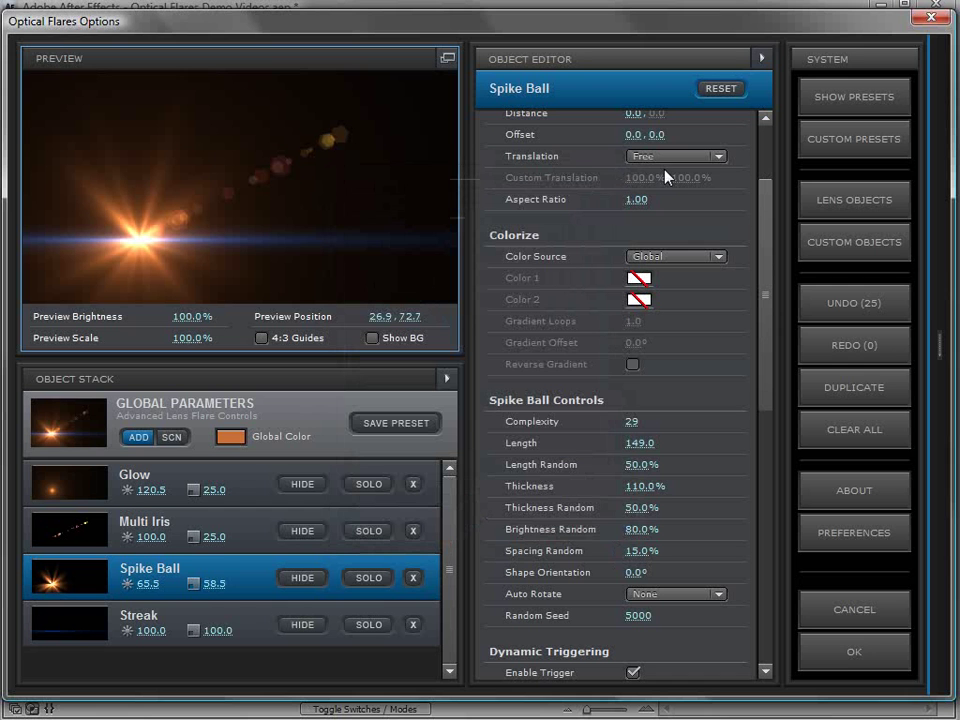
Step: In the Preset Browser, open the Natural Flares folder and apply the Bay preset
left_click(840, 108)
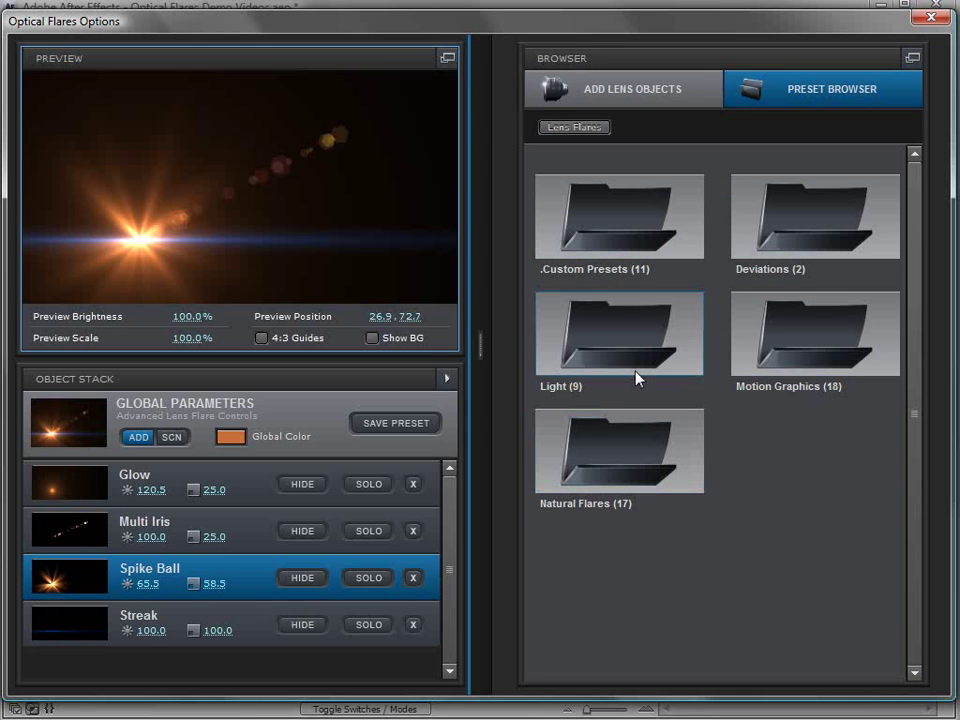
double_click(632, 456)
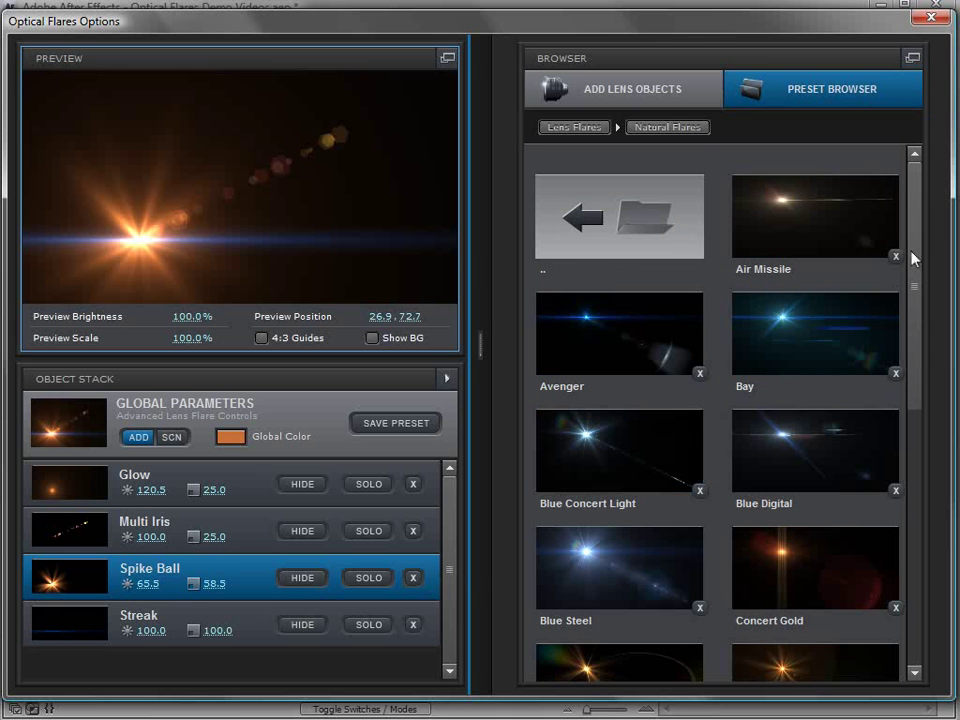
left_click_drag(915, 268, 922, 317)
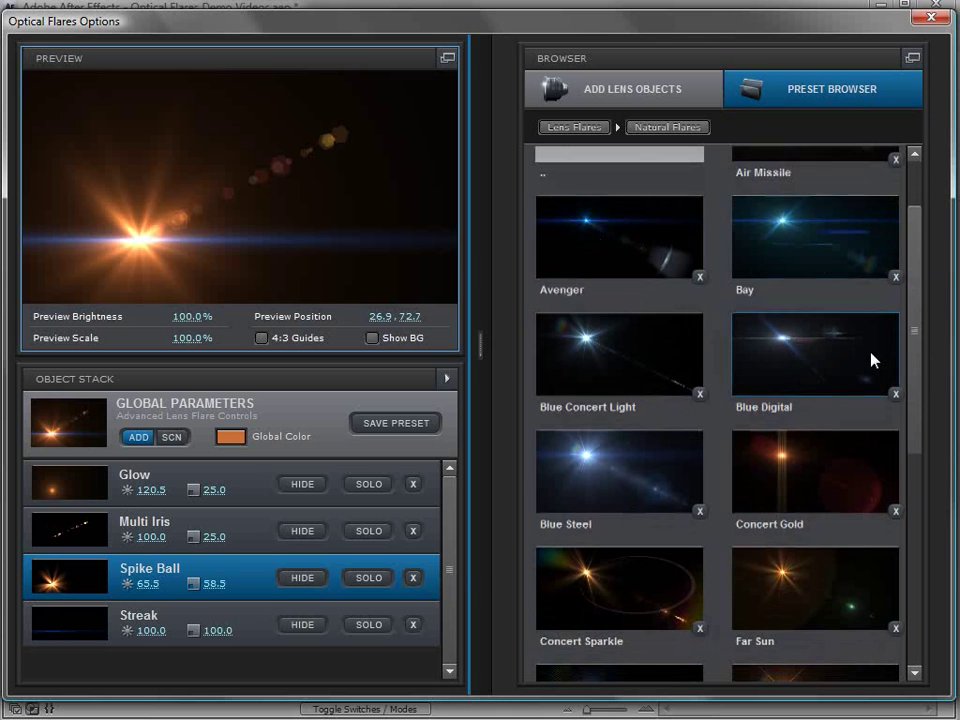
left_click_drag(917, 441, 917, 268)
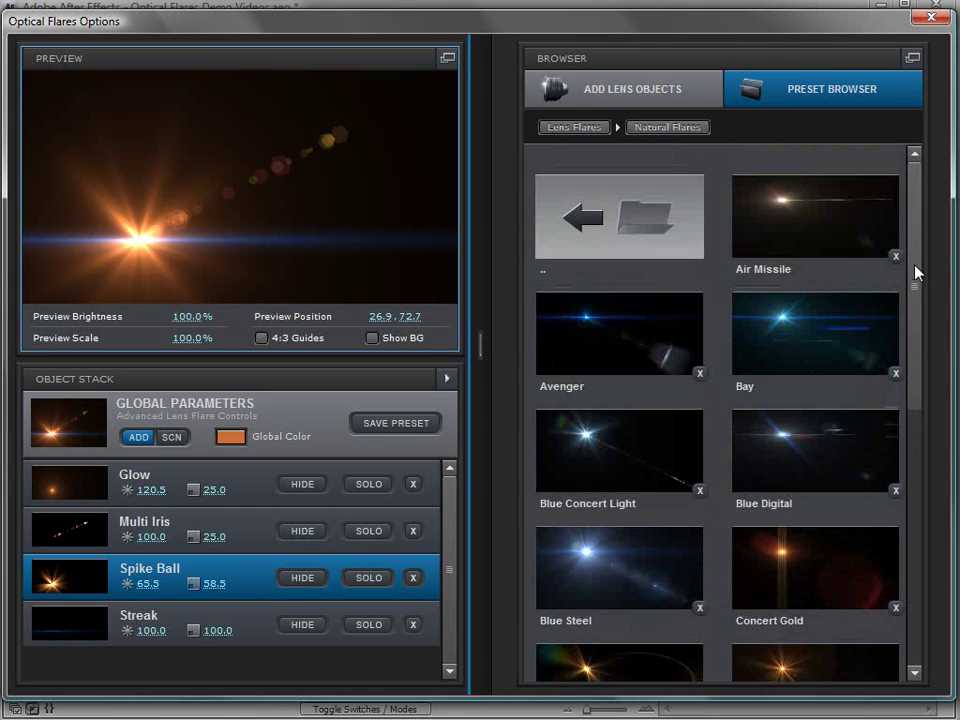
left_click(793, 332)
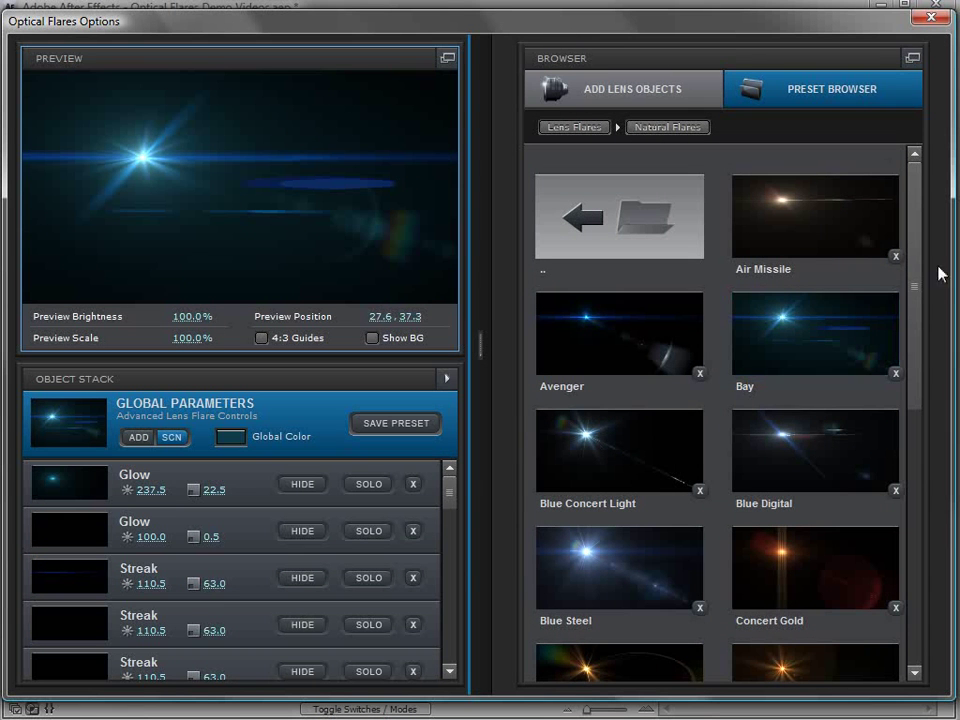
Step: Apply the Avenger preset and place the flare right of the preview centre
scroll(864, 407, "down", 3)
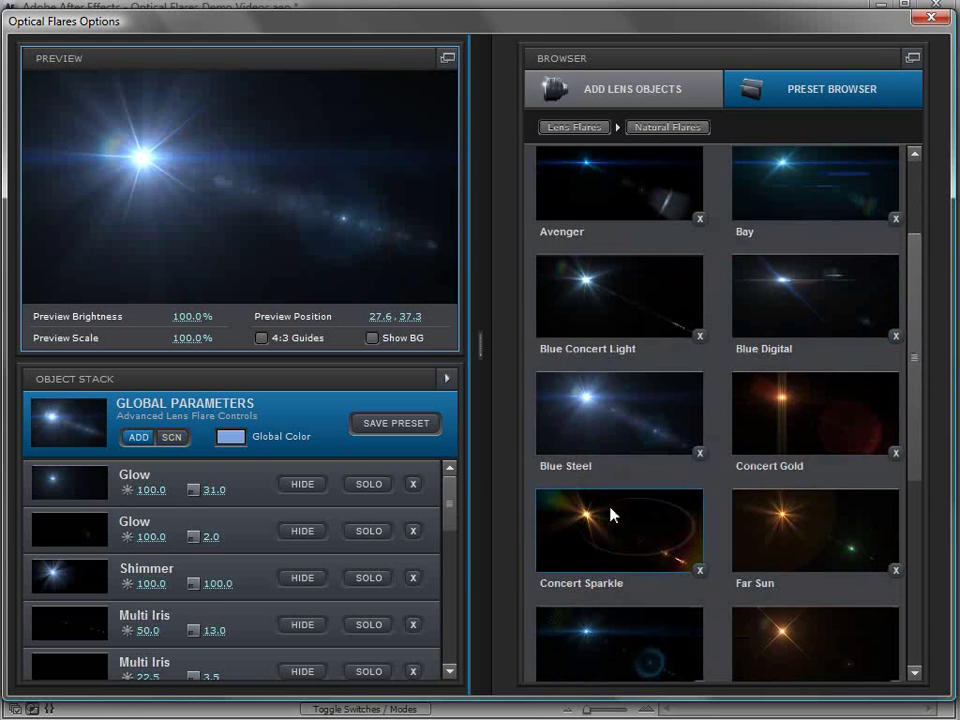
left_click(585, 214)
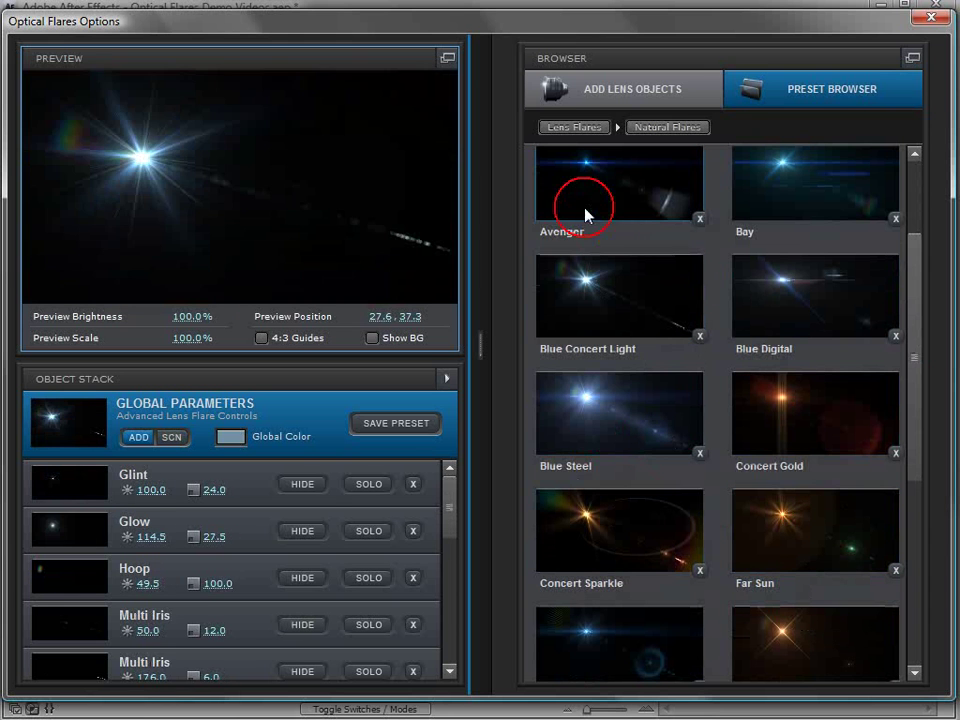
left_click_drag(914, 292, 911, 178)
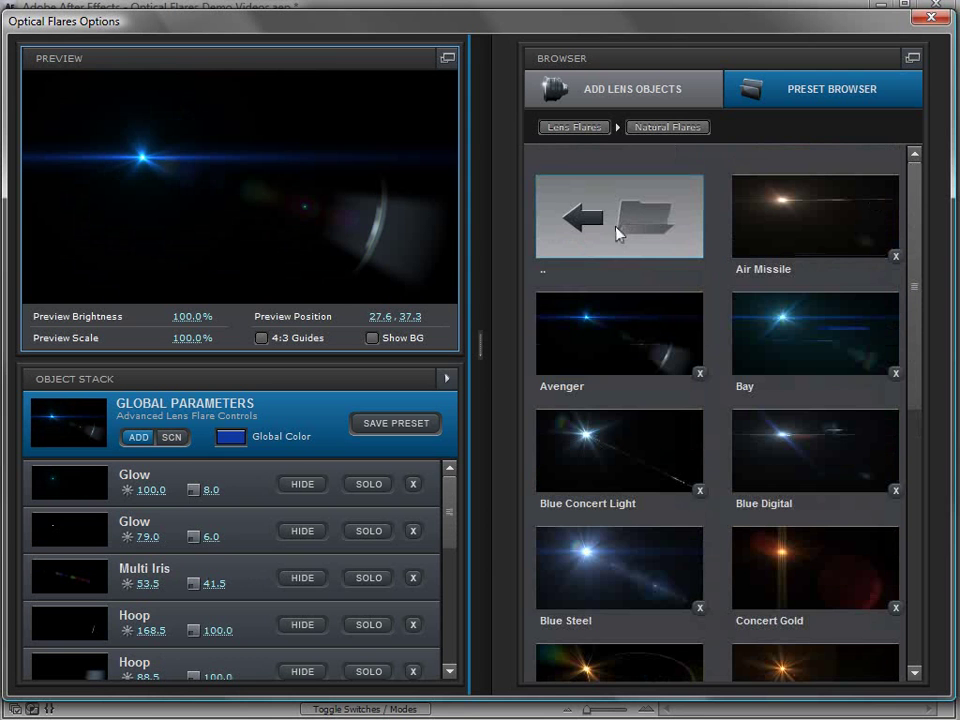
left_click(583, 130)
left_click(321, 196)
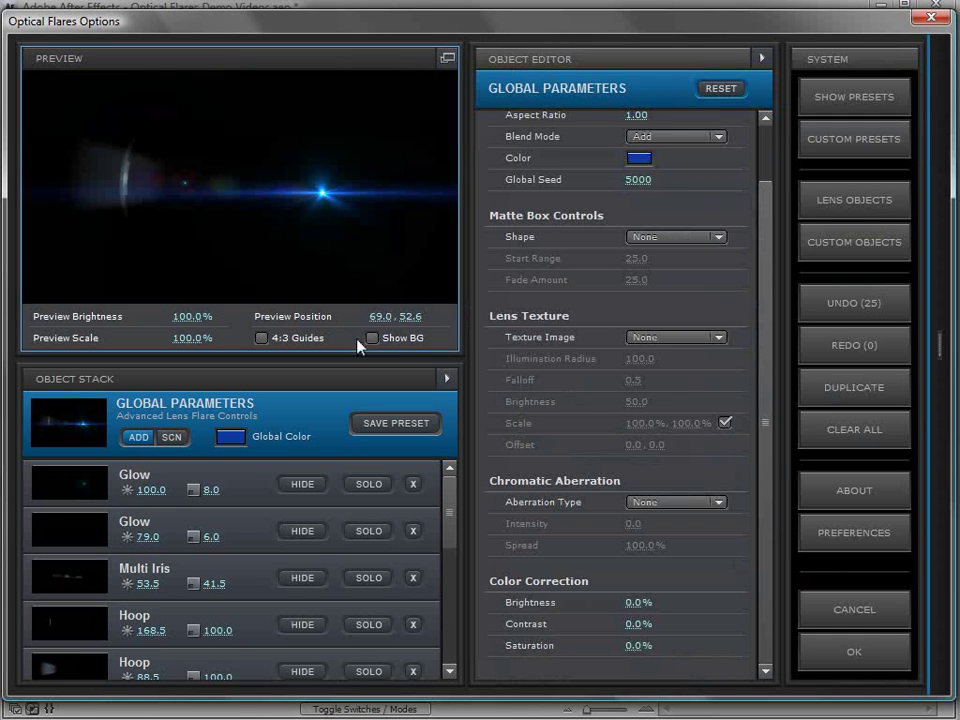
Step: Show the background, raise the flare, and try Air Missile, Blue Digital, Blue Steel and Concert Gold presets
left_click(373, 338)
left_click(351, 149)
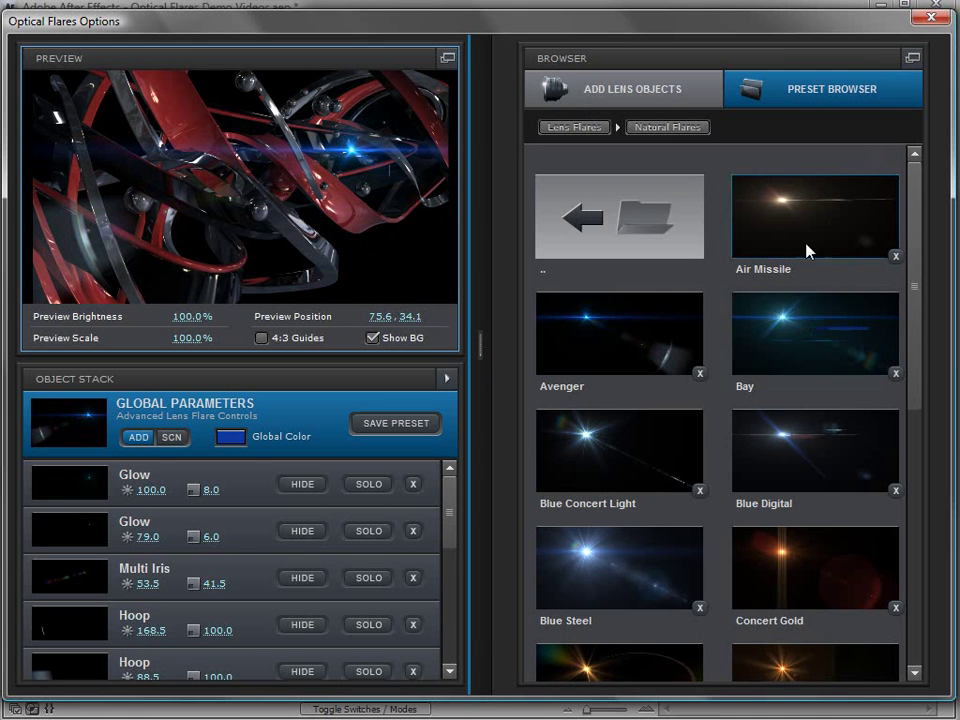
left_click(808, 238)
left_click(798, 455)
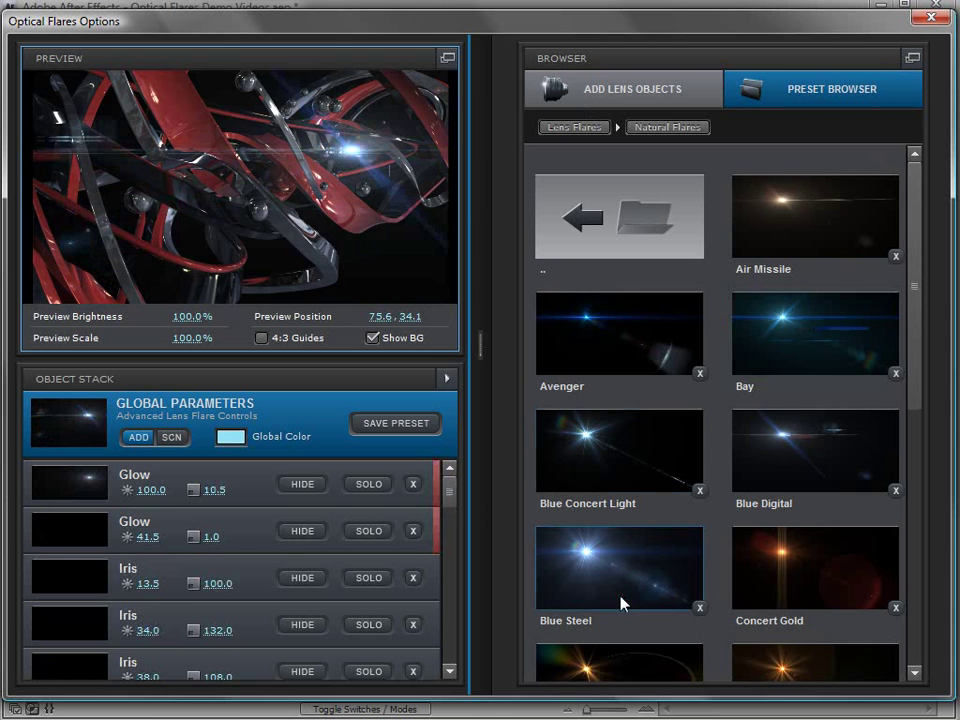
left_click(619, 604)
left_click(810, 579)
Step: Try Far Sun and Concert Sparkle, settle on the orange Glint preset, flare at 83.2, 32.1
scroll(806, 531, "down", 3)
left_click(798, 556)
left_click(617, 563)
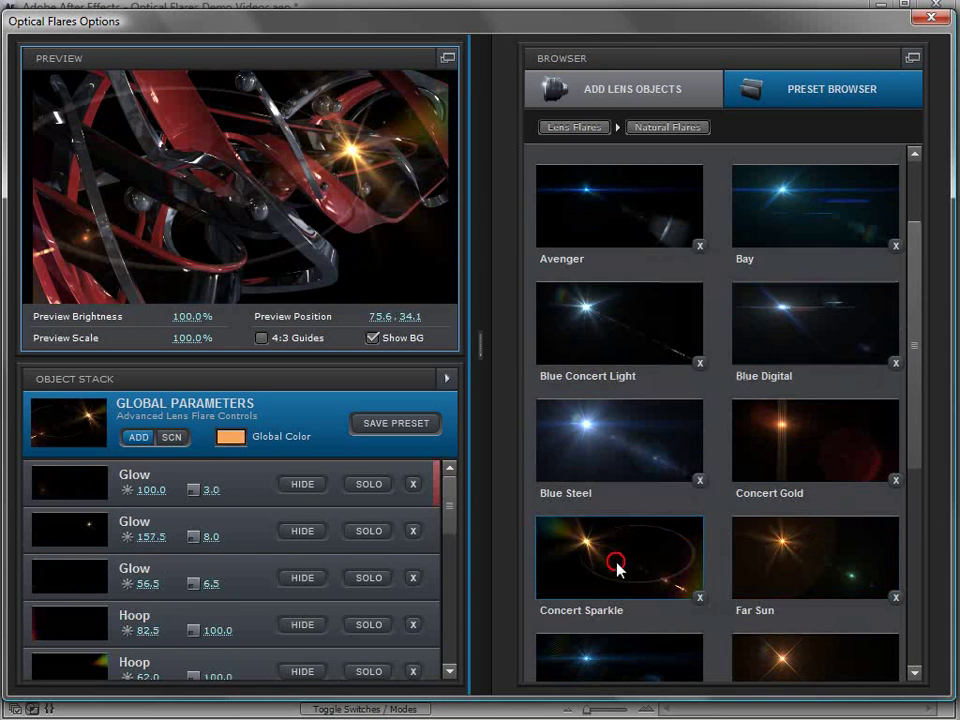
scroll(681, 476, "down", 2)
left_click(785, 548)
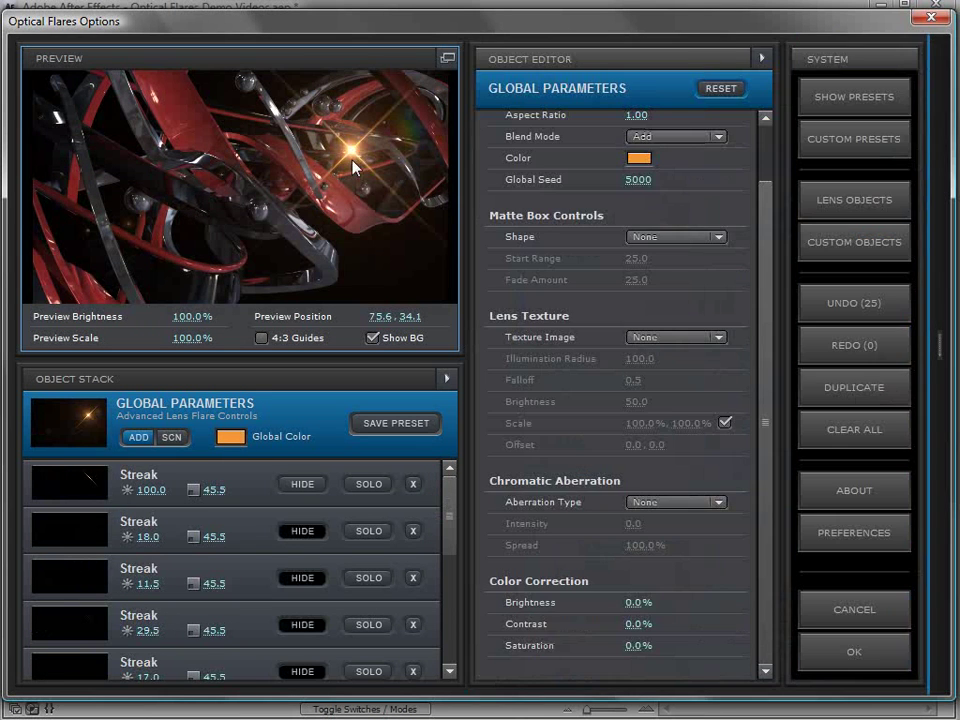
left_click_drag(340, 150, 385, 152)
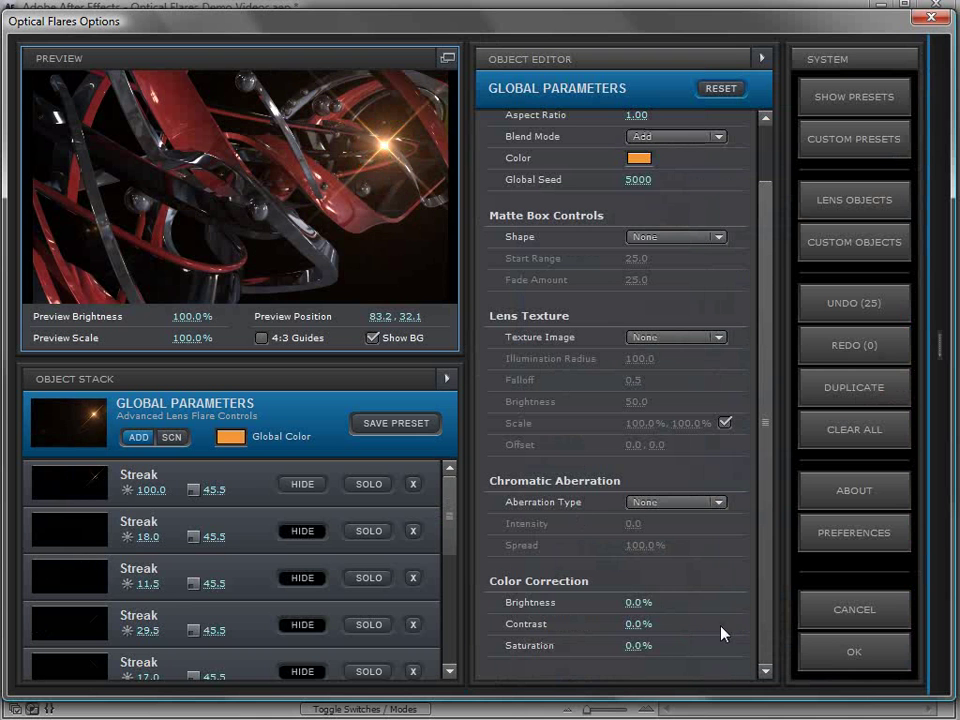
Step: Accept the Optical Flares settings and drag the orange flare down to position 749.3, 278.0
left_click(855, 653)
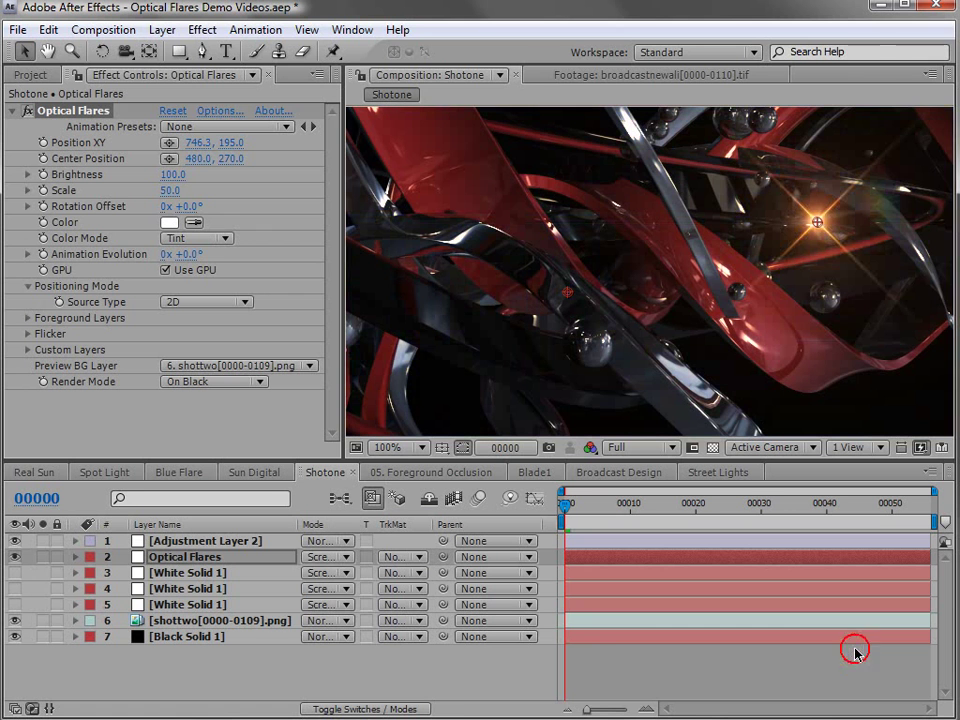
left_click_drag(815, 232, 820, 300)
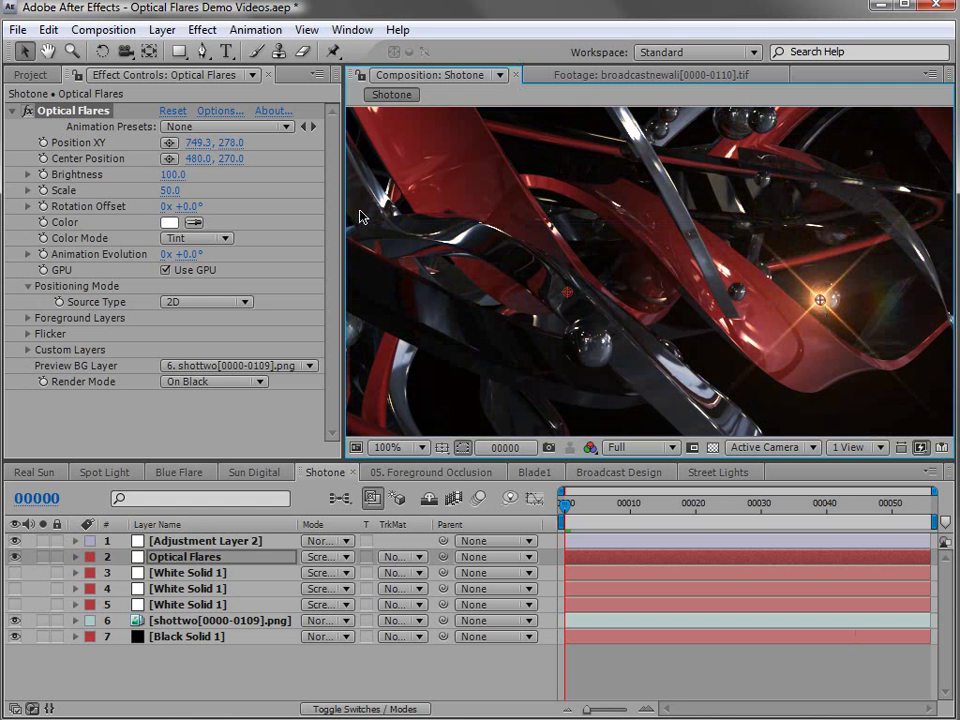